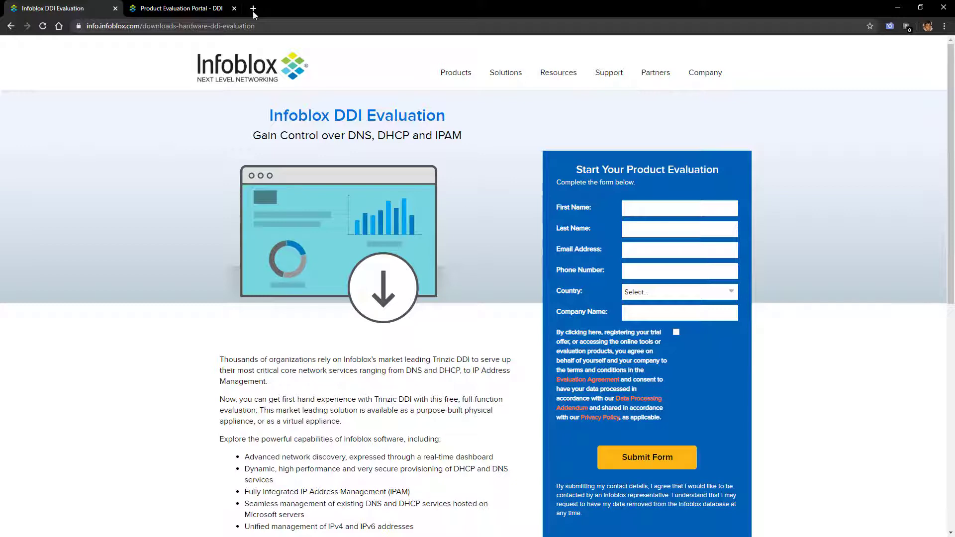
# Step: Switch Chrome to the 'Product Evaluation Portal - DDI' tab
pyautogui.click(164, 9)
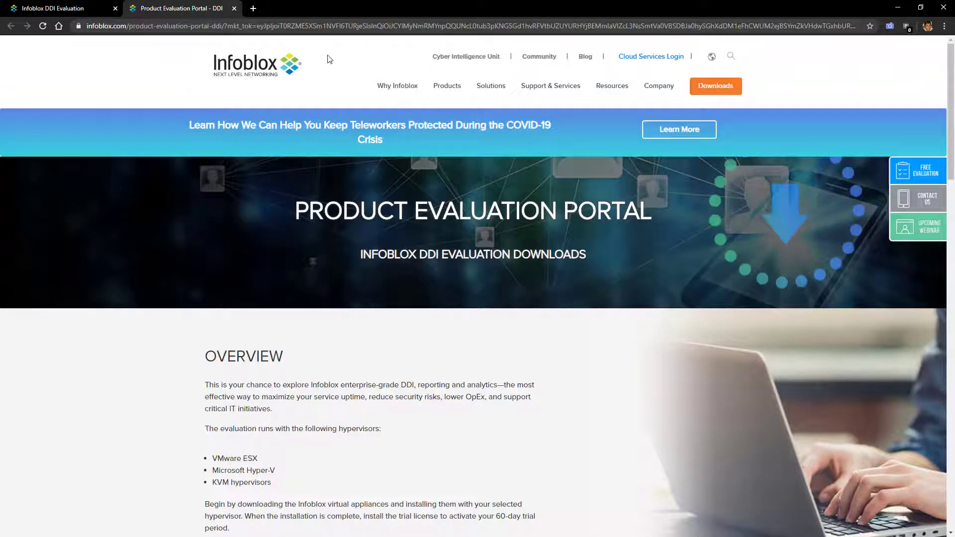
# Step: Scroll the evaluation portal down to the Required Downloads table
pyautogui.scroll(-6, 264, 319)
pyautogui.scroll(-2, 299, 314)
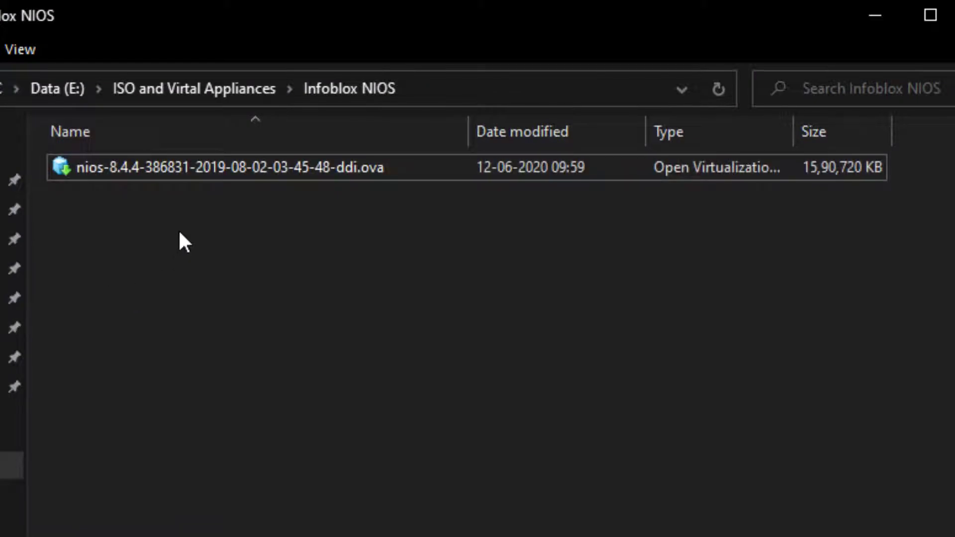
# Step: Open the nios-8.4.4 .ova file with VMware Workstation from its context menu
pyautogui.rightClick(175, 172)
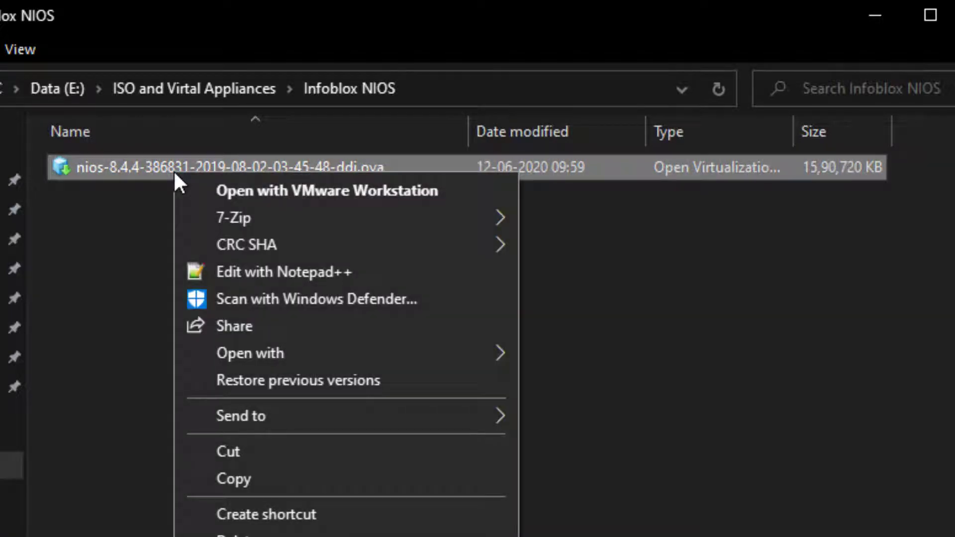
pyautogui.click(285, 193)
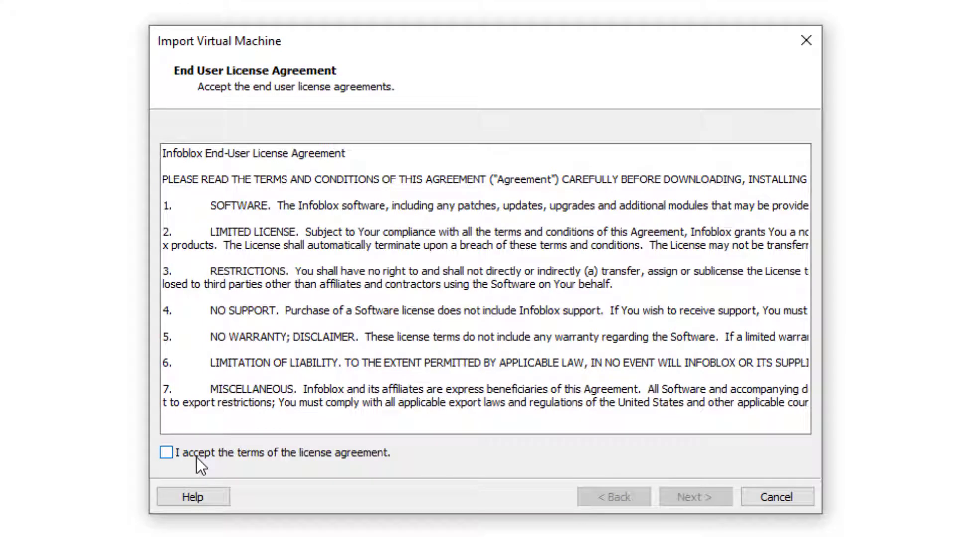
# Step: Accept the Infoblox licence, keep the default name and path, and choose TE-815
pyautogui.click(196, 458)
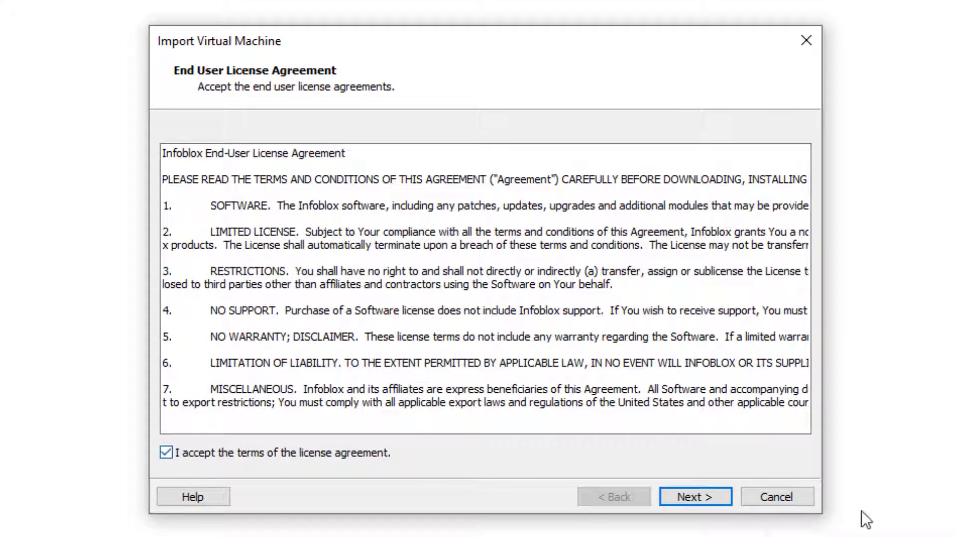
pyautogui.click(700, 496)
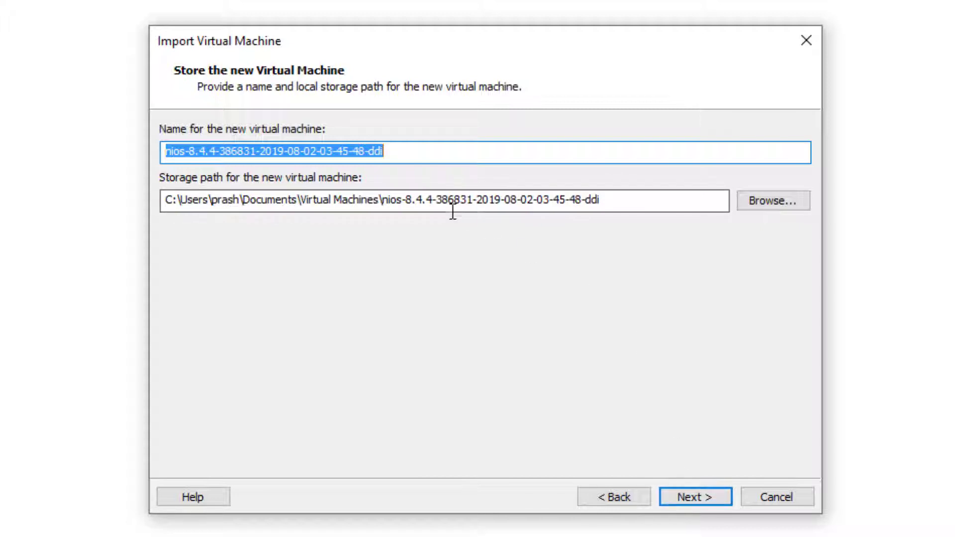
pyautogui.click(693, 499)
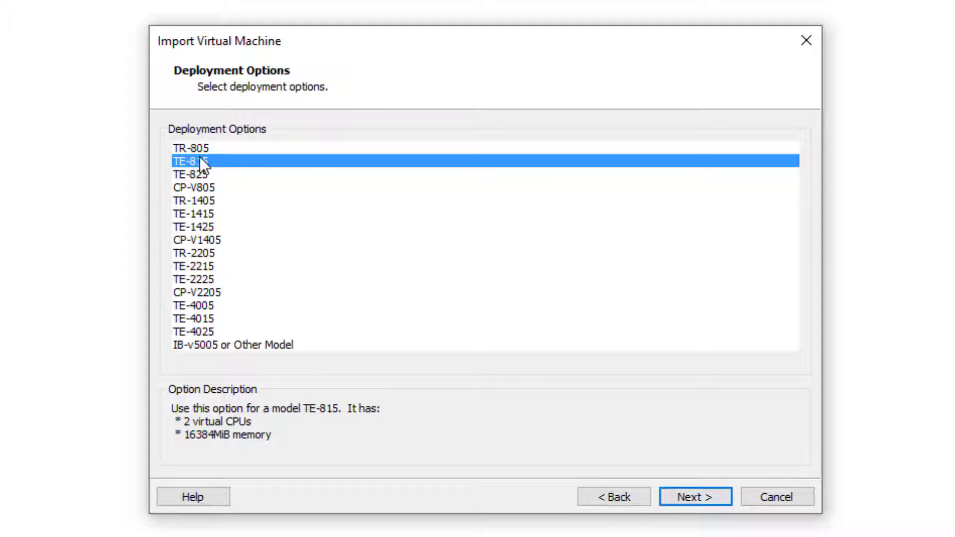
pyautogui.click(705, 498)
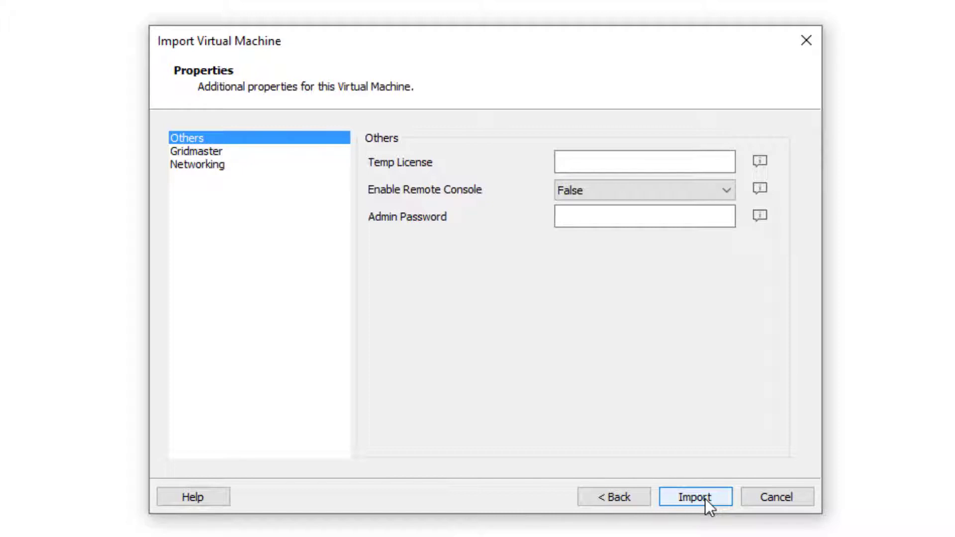
# Step: Review the Gridmaster, Networking and Others properties, then start the import
pyautogui.click(210, 151)
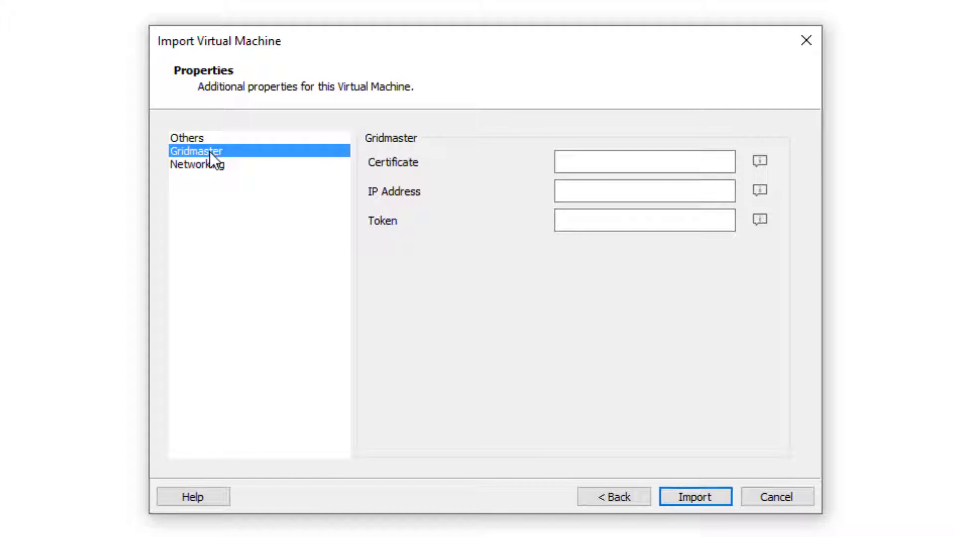
pyautogui.click(210, 163)
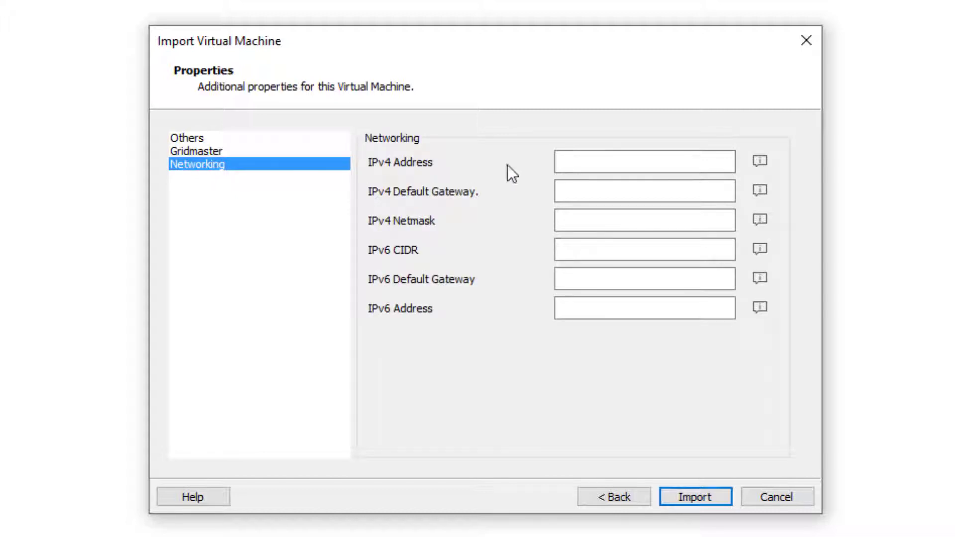
pyautogui.click(189, 138)
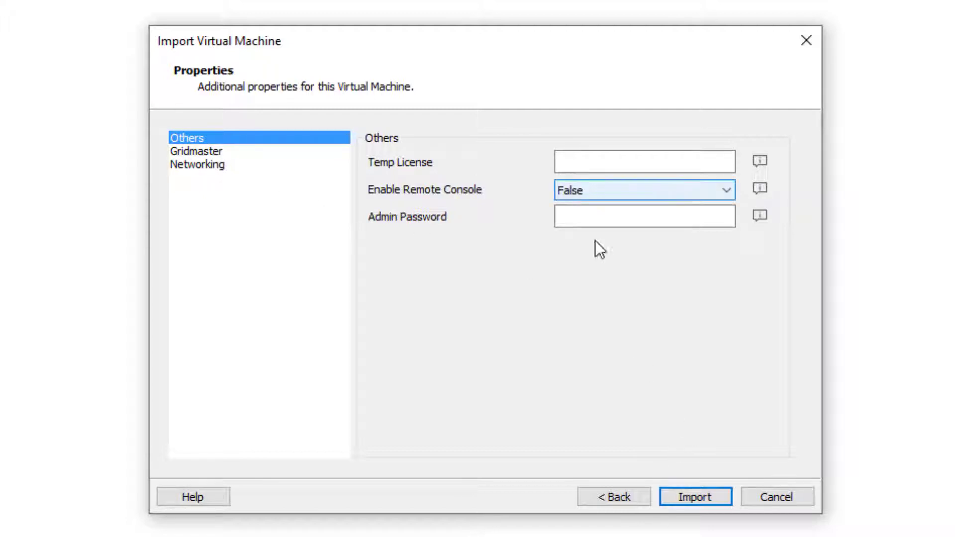
pyautogui.click(697, 497)
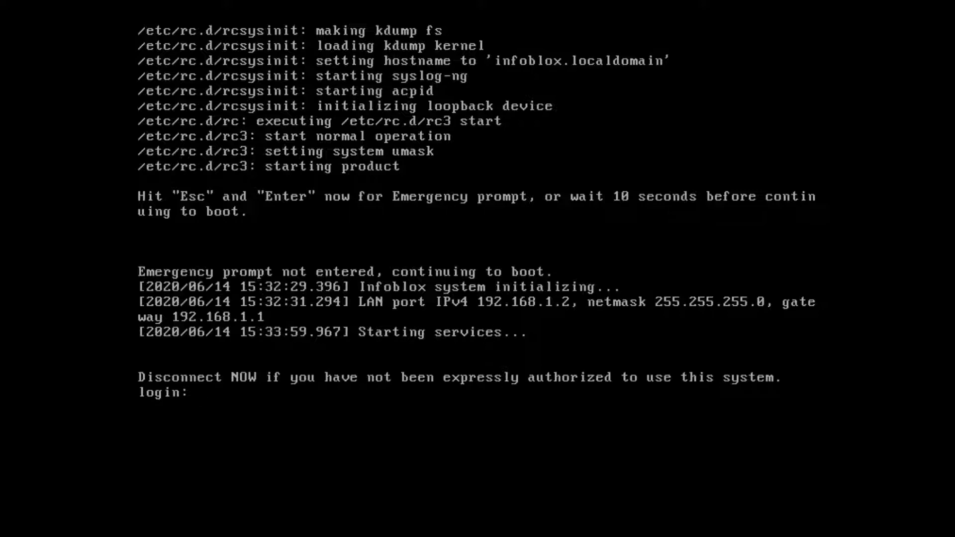
# Step: Log into the NIOS appliance console as admin
pyautogui.press('Return')
pyautogui.press('Return')
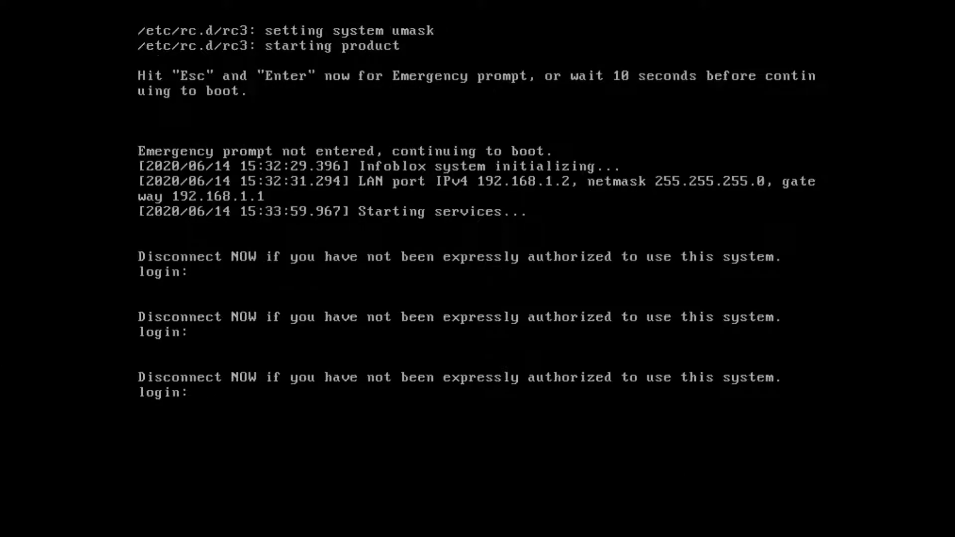
pyautogui.write('admin')
pyautogui.press('Return')
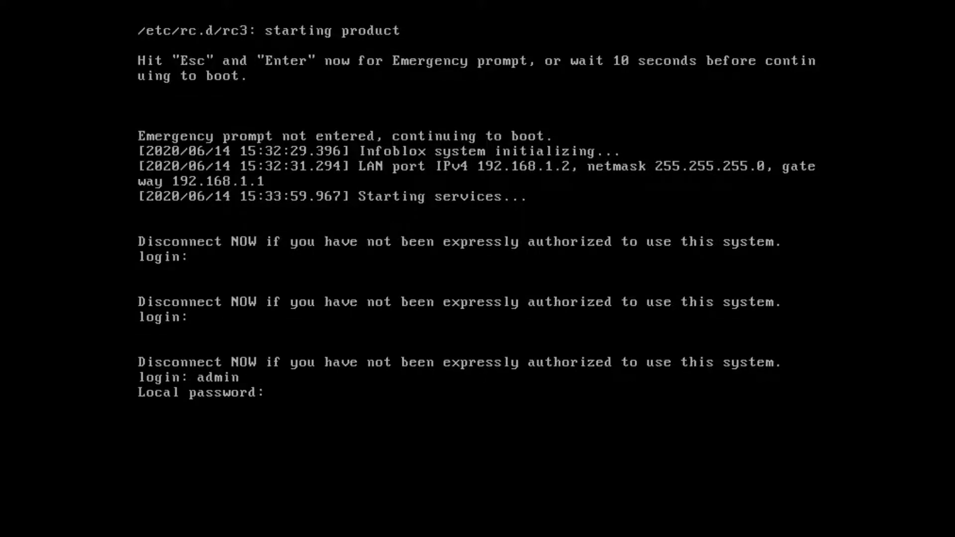
pyautogui.press('Return')
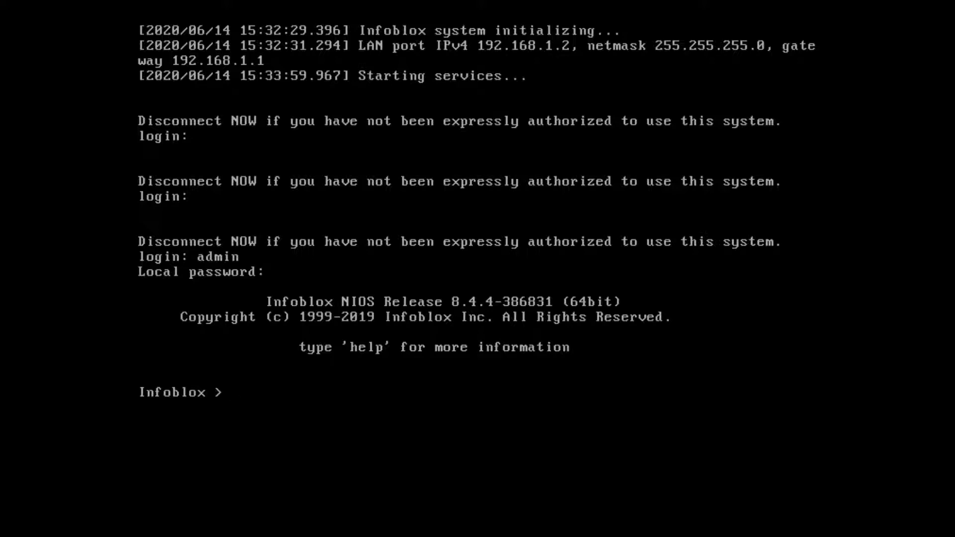
# Step: Run 'set network' with IP 192.168.100.40, default netmask 255.255.255.0, gateway 192.168.100.1, untagged VLAN
pyautogui.write('set network')
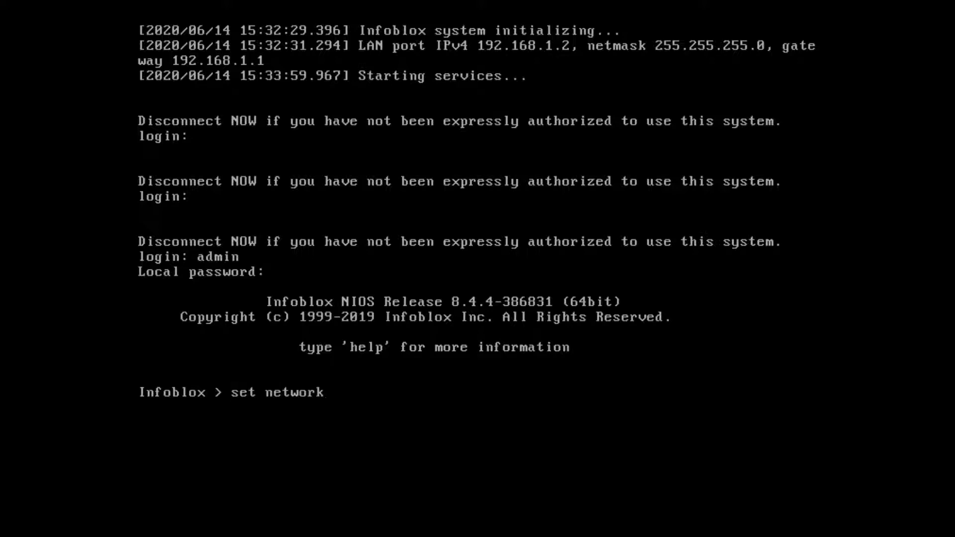
pyautogui.press('Return')
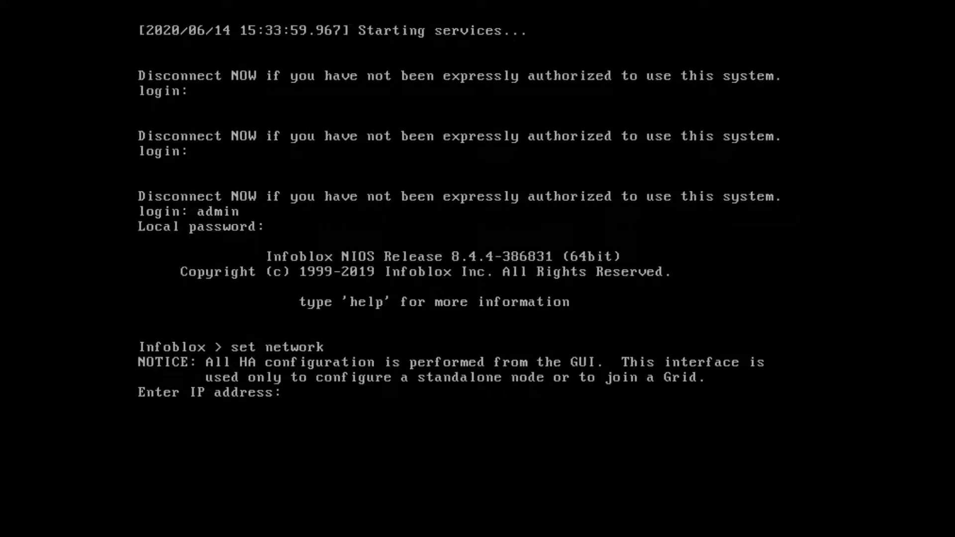
pyautogui.write('192.168.100')
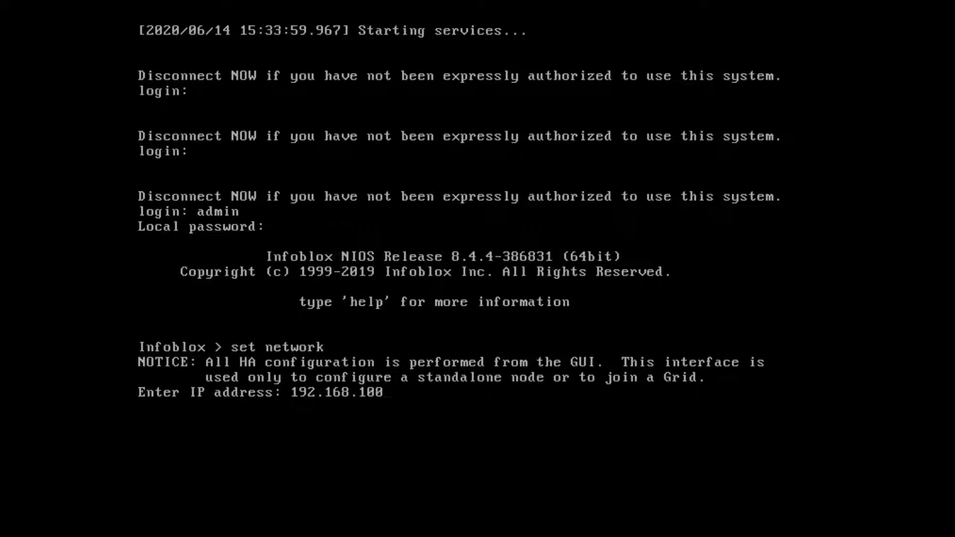
pyautogui.write('.40')
pyautogui.press('Return')
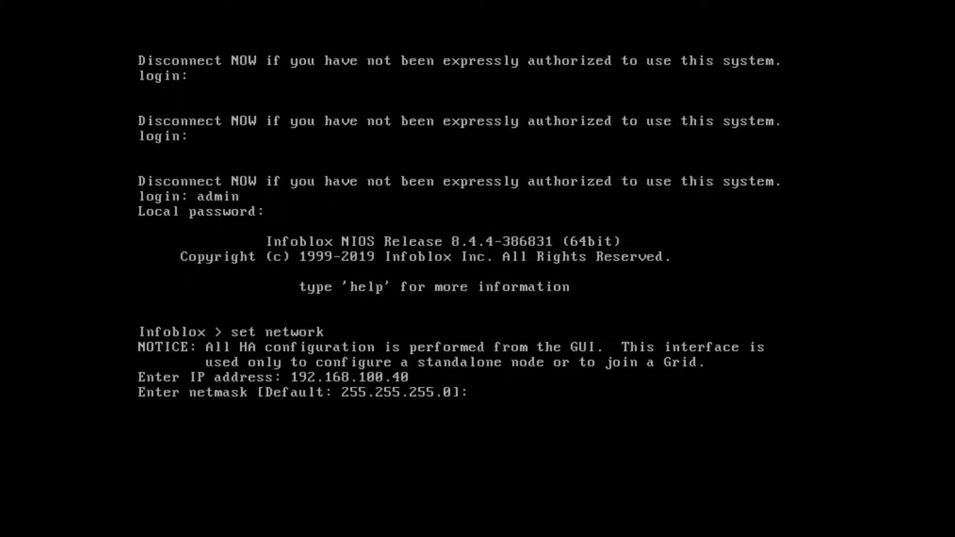
pyautogui.press('Return')
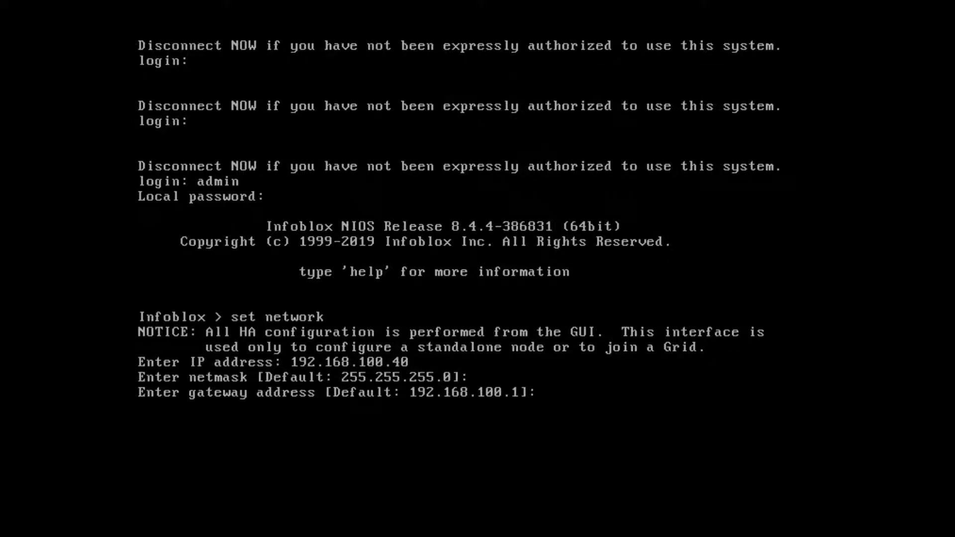
pyautogui.press('Return')
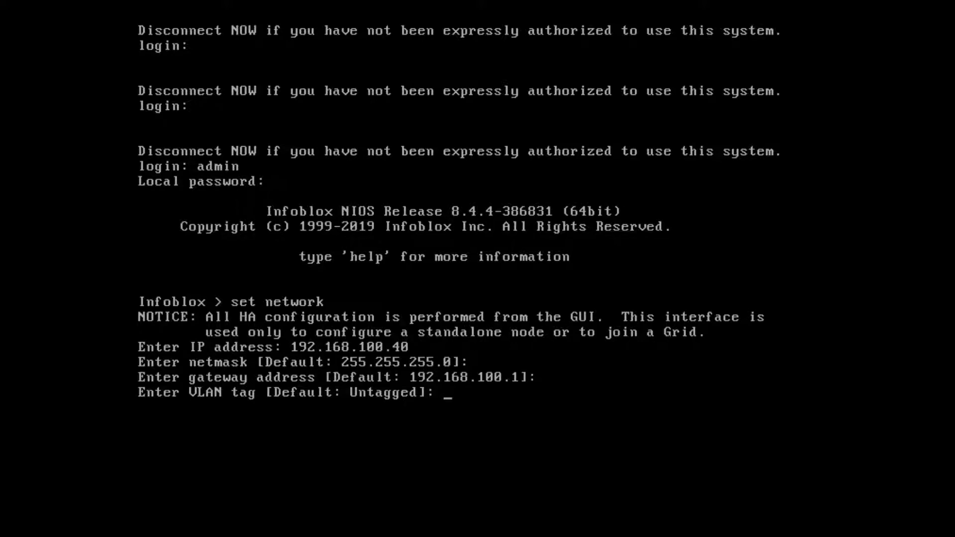
pyautogui.press('Return')
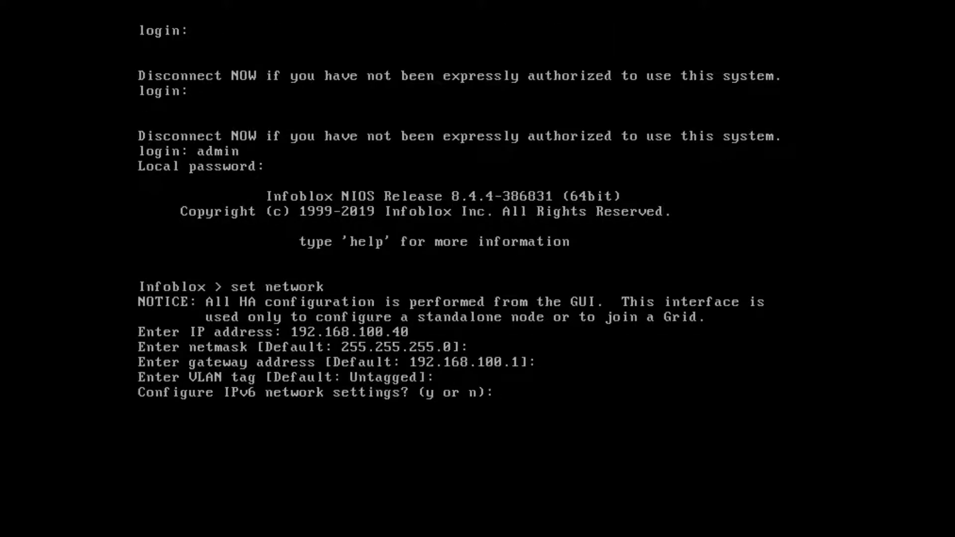
# Step: Skip IPv6 and grid joining, then confirm and apply the new network settings
pyautogui.write('n')
pyautogui.press('Return')
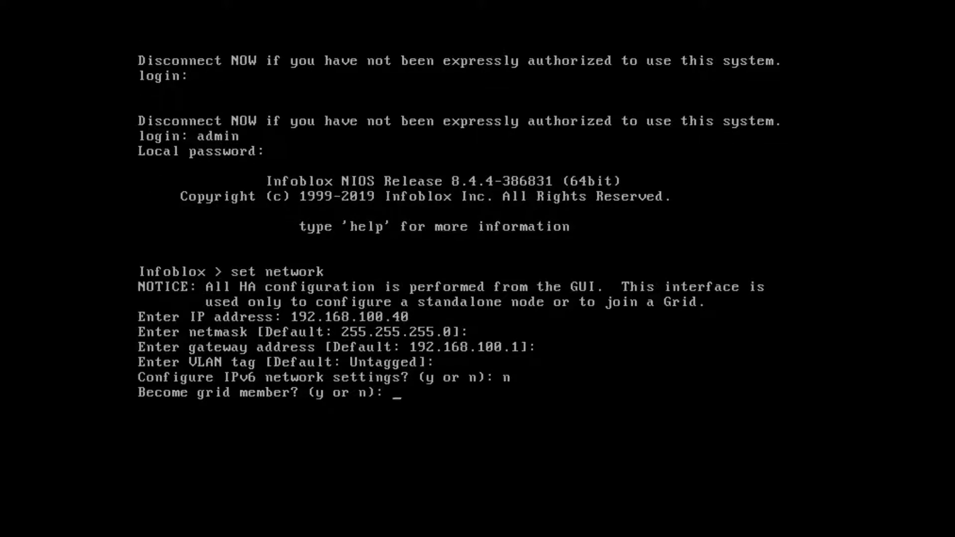
pyautogui.write('n')
pyautogui.press('Return')
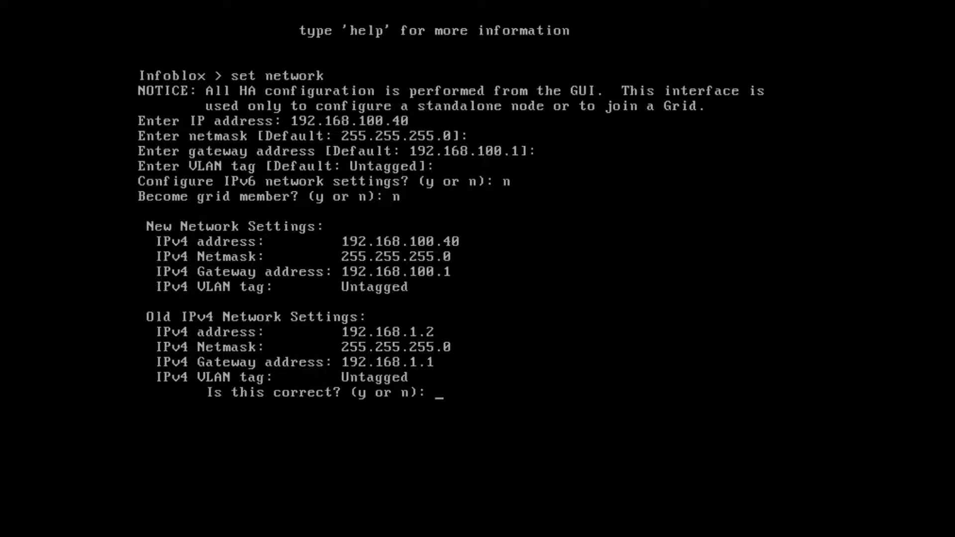
pyautogui.write('y')
pyautogui.press('Return')
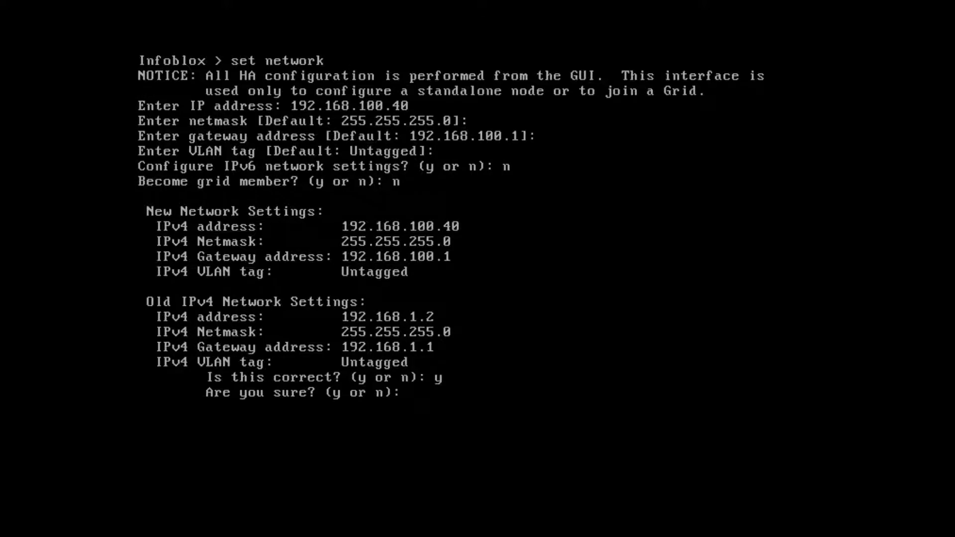
pyautogui.write('y')
pyautogui.press('Return')
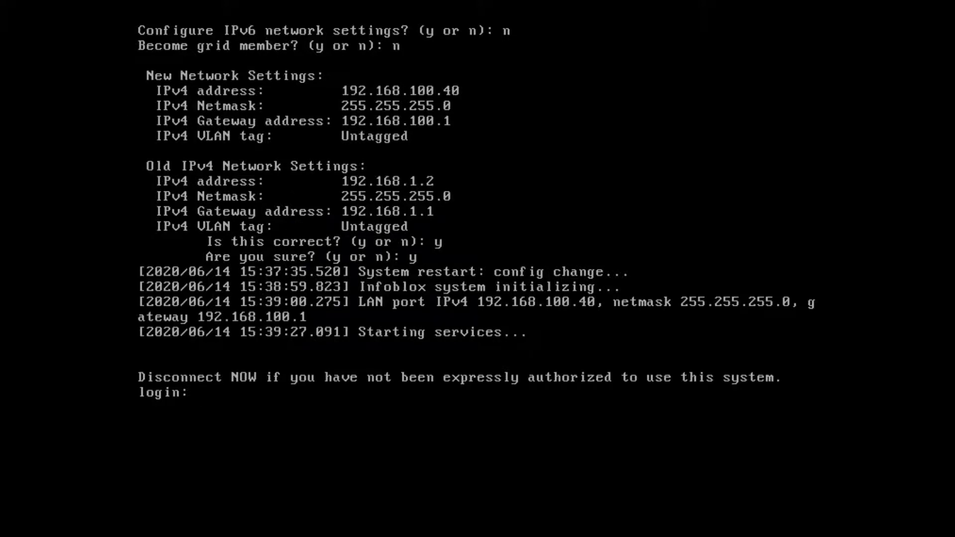
# Step: Log back in as admin and run 'set temp_license' to list licence options
pyautogui.write('admin')
pyautogui.press('Return')
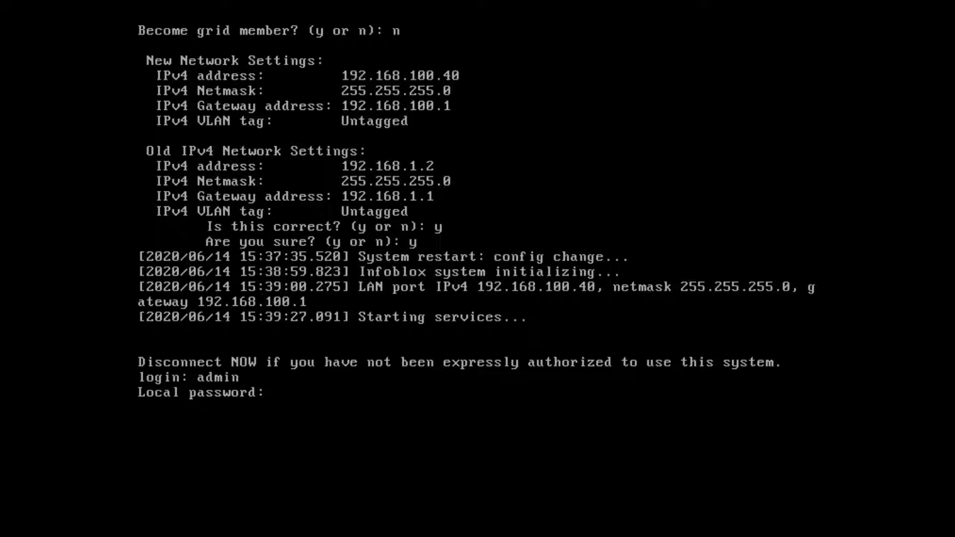
pyautogui.press('Return')
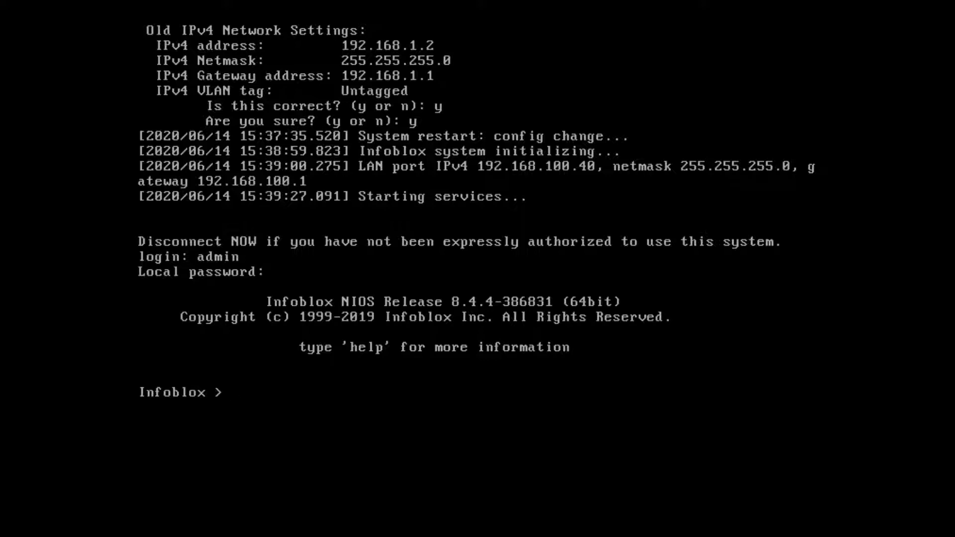
pyautogui.write('set temp_license')
pyautogui.press('Return')
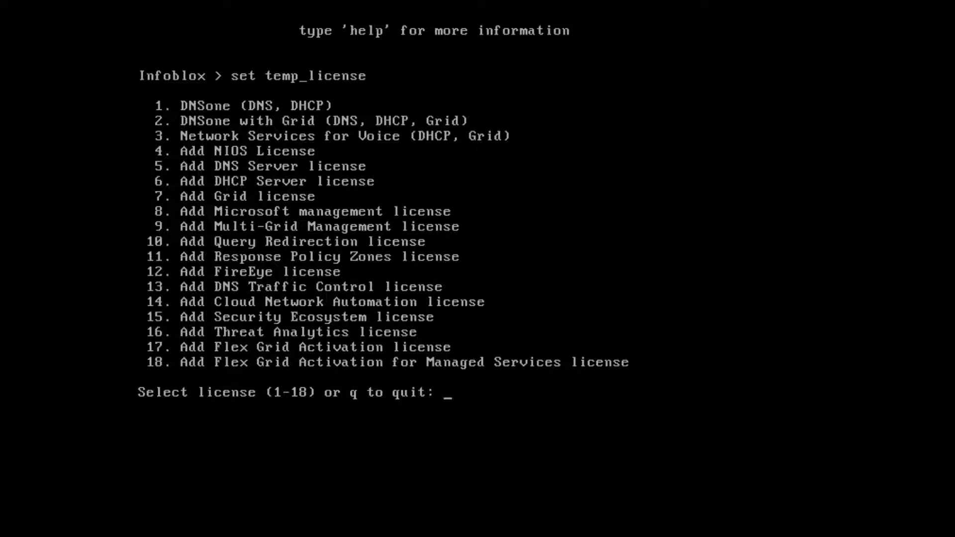
# Step: Install the 60-day DNSone with Grid temporary licence and restart the UI
pyautogui.press('Return')
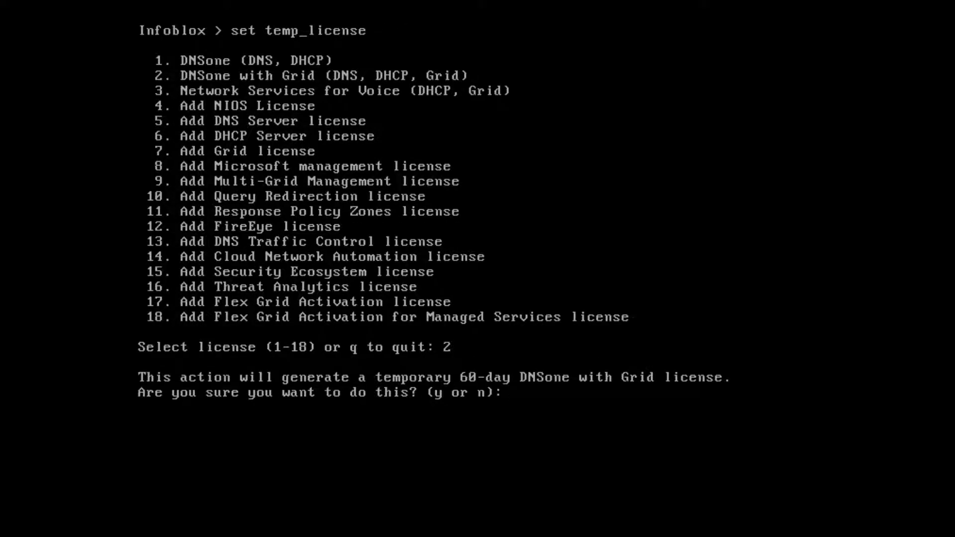
pyautogui.write('y')
pyautogui.press('Return')
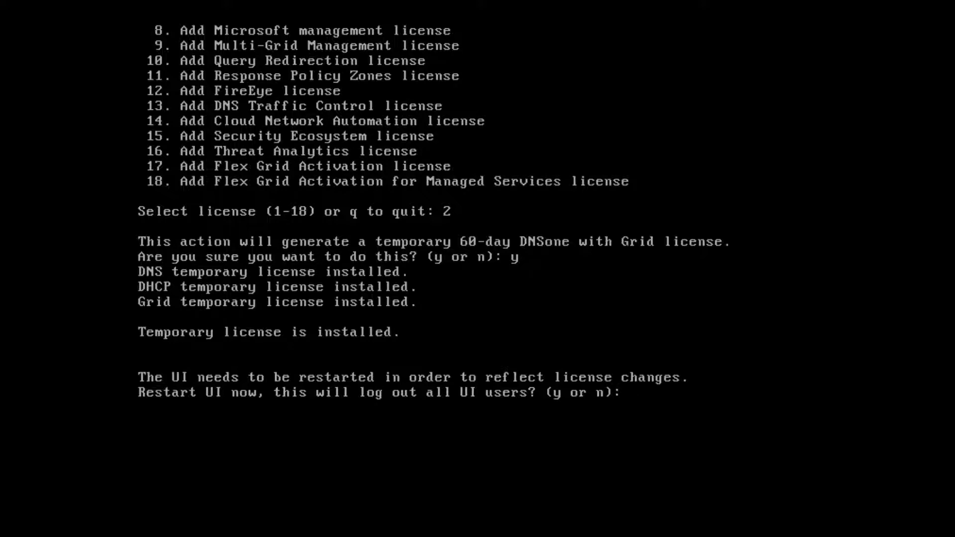
pyautogui.write('y')
pyautogui.press('Return')
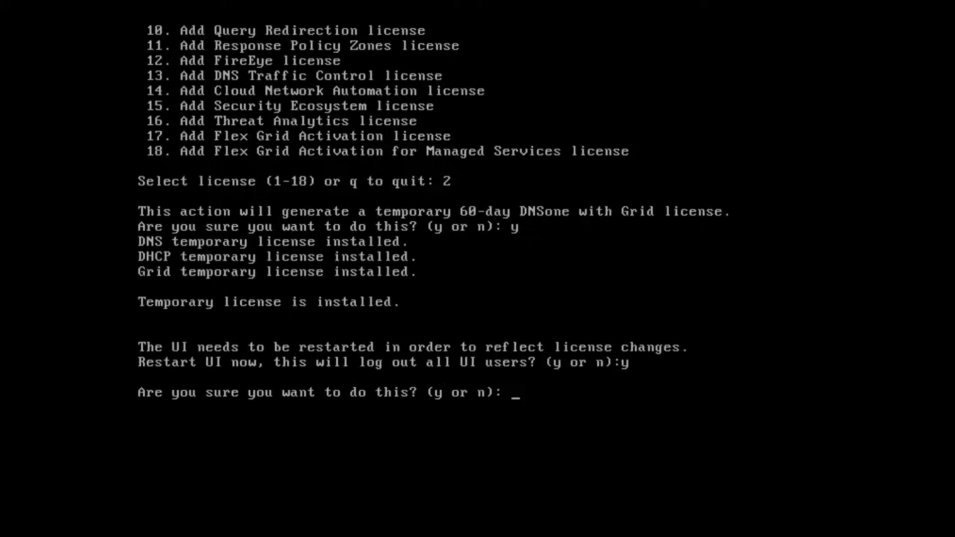
pyautogui.write('y')
pyautogui.press('Return')
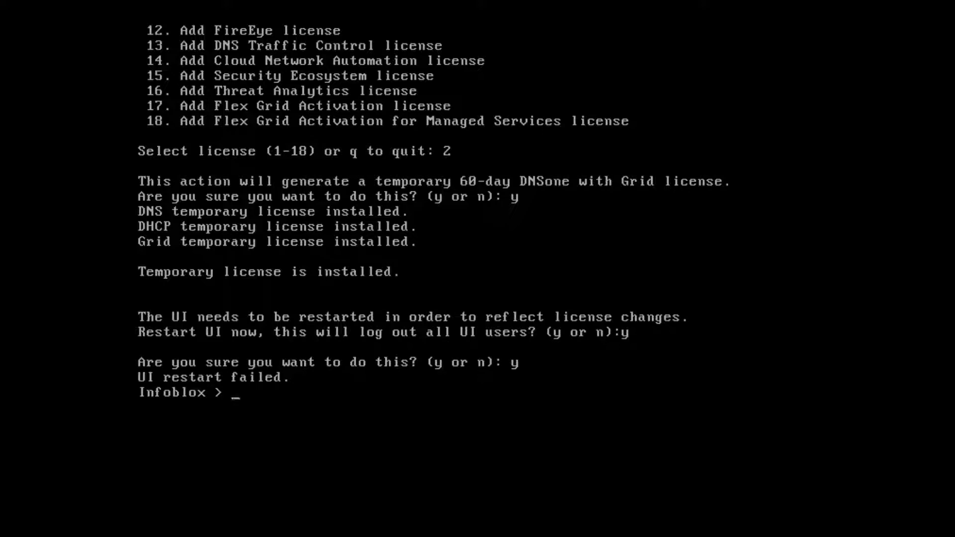
# Step: Rerun set temp_license and add a NIOS licence for model IB-V815 (options 4, 3)
pyautogui.press('Up')
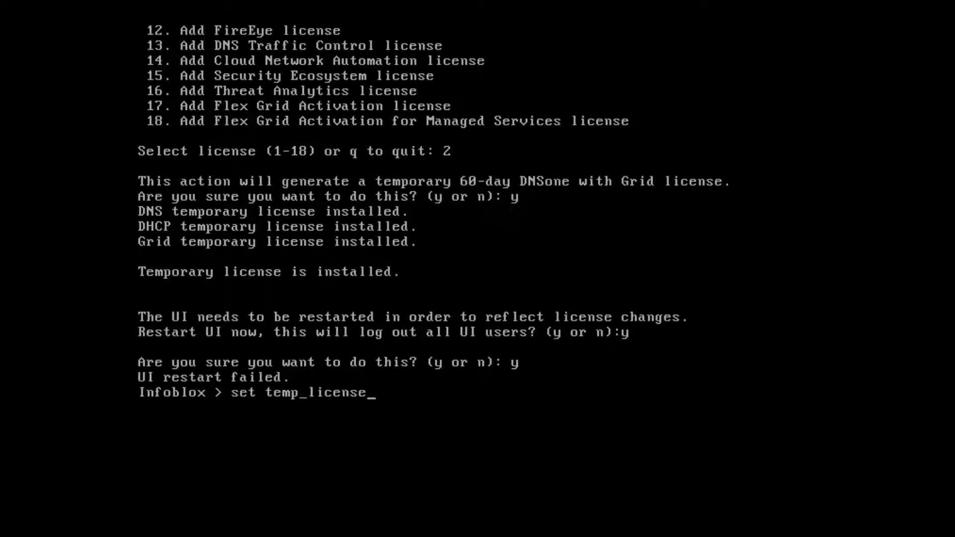
pyautogui.press('Return')
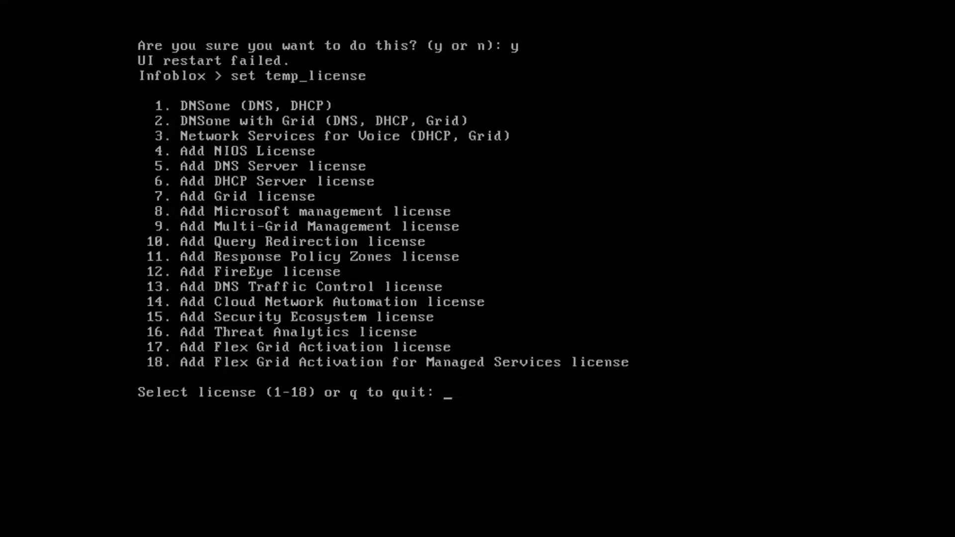
pyautogui.write('4')
pyautogui.press('Return')
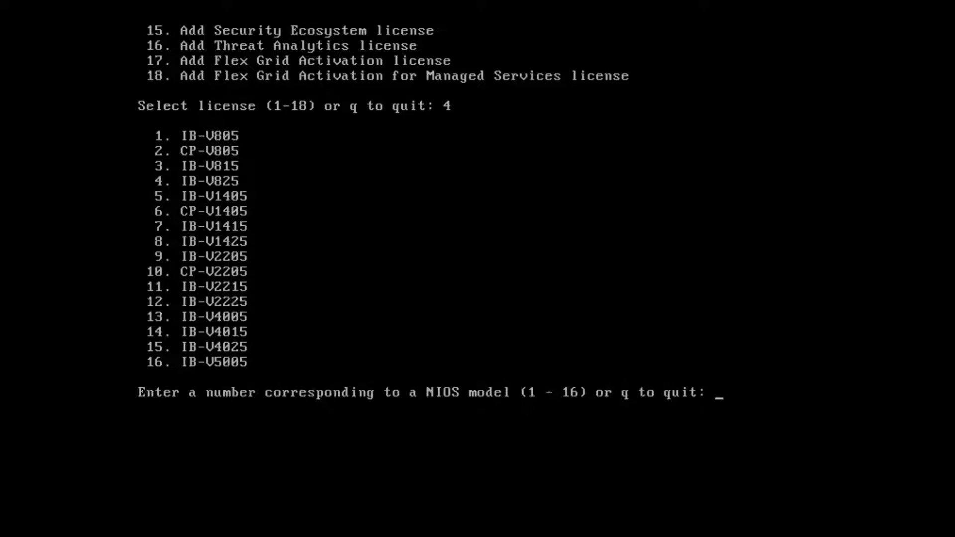
pyautogui.write('3')
pyautogui.press('Return')
pyautogui.write('y')
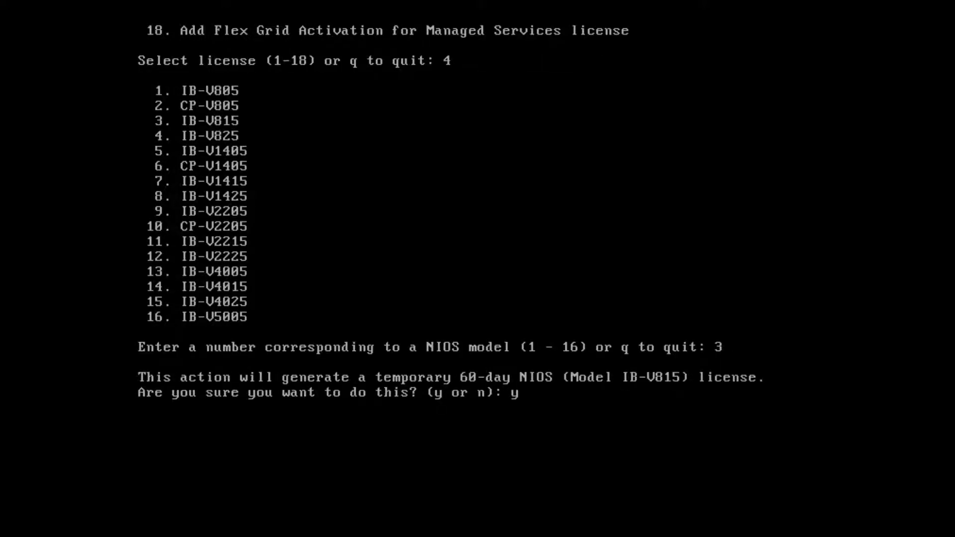
pyautogui.press('Return')
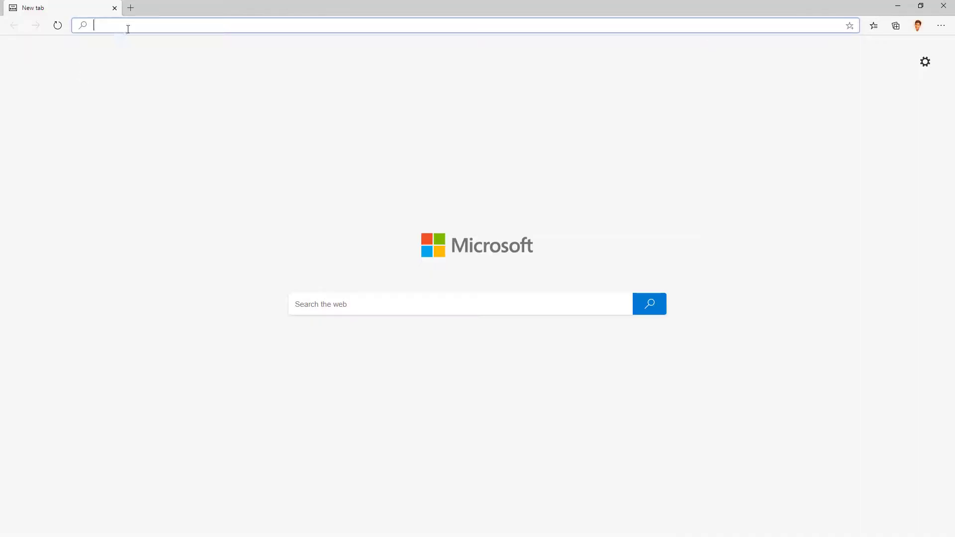
pyautogui.write('https:192.168.')
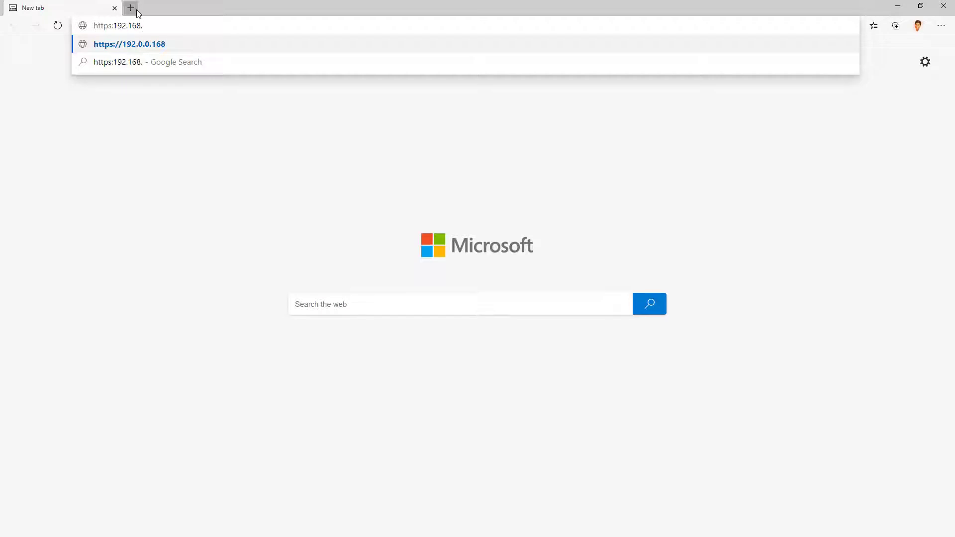
pyautogui.write('100.40')
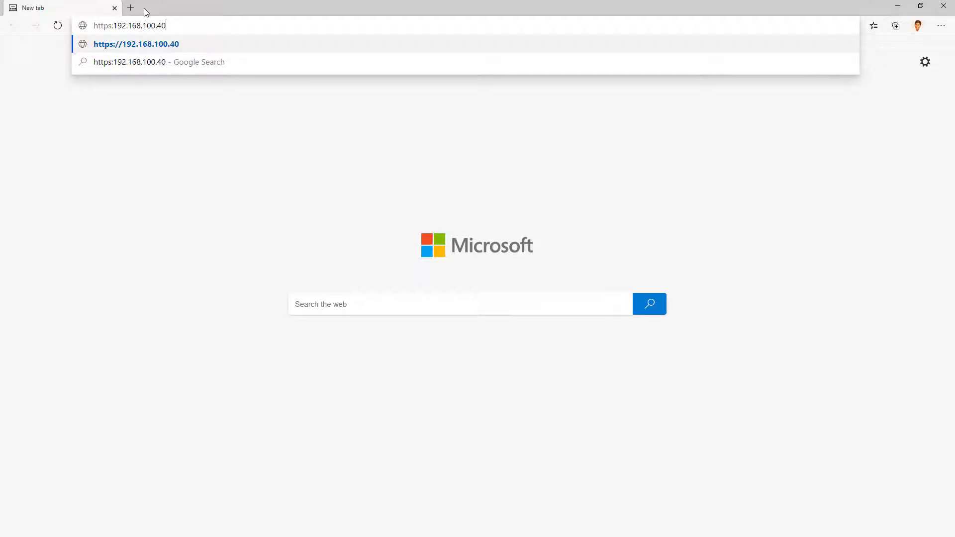
pyautogui.press('Return')
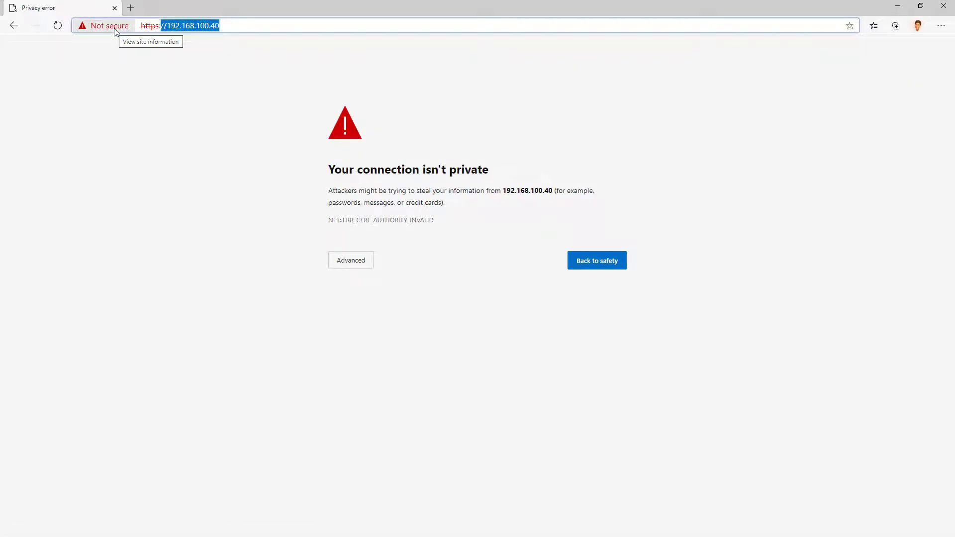
pyautogui.click(344, 263)
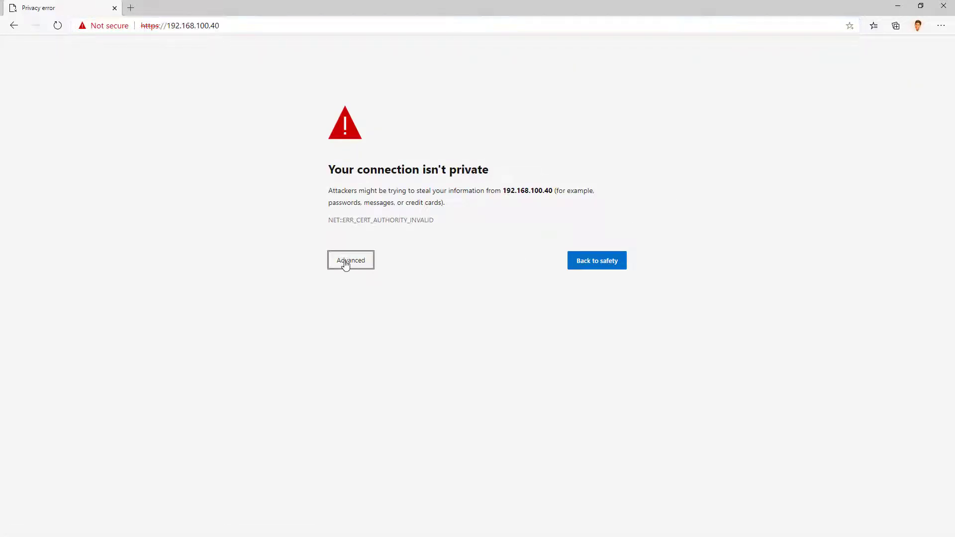
pyautogui.click(367, 337)
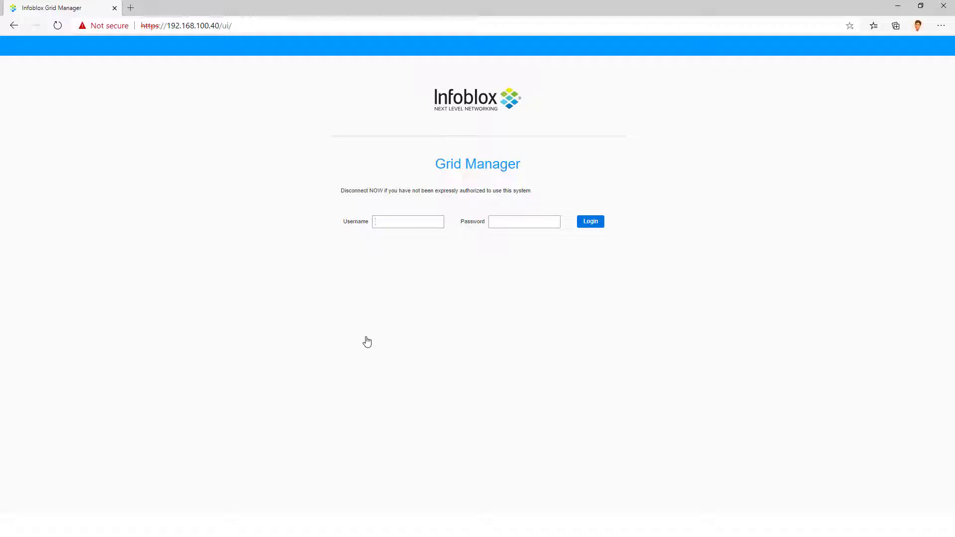
# Step: Sign into Grid Manager with the admin credentials and accept the EULA
pyautogui.write('admininfoblox')
pyautogui.press('Return')
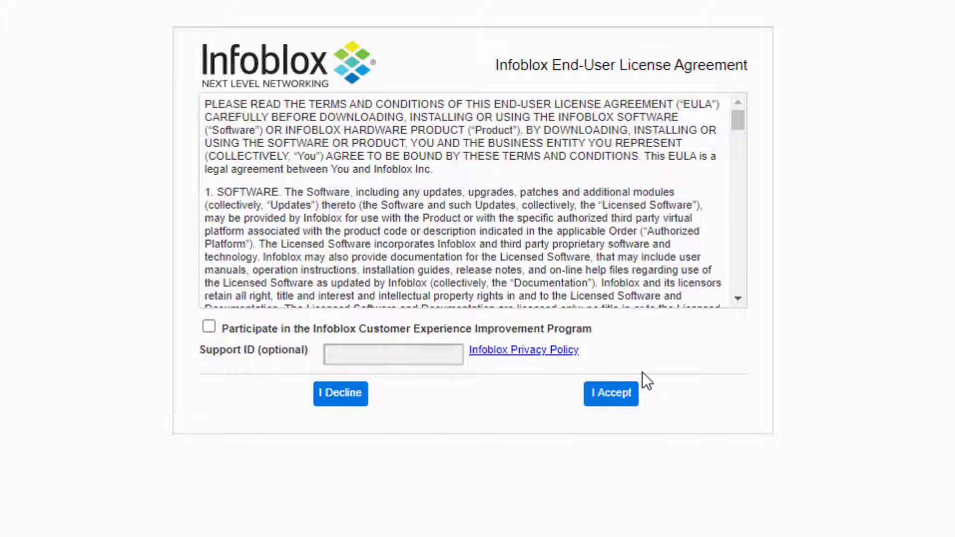
pyautogui.click(615, 398)
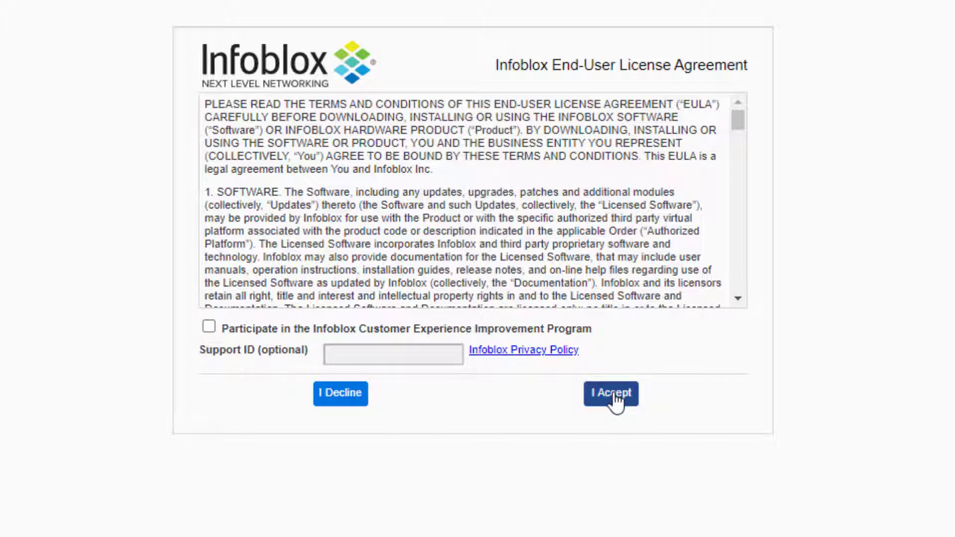
pyautogui.click(615, 398)
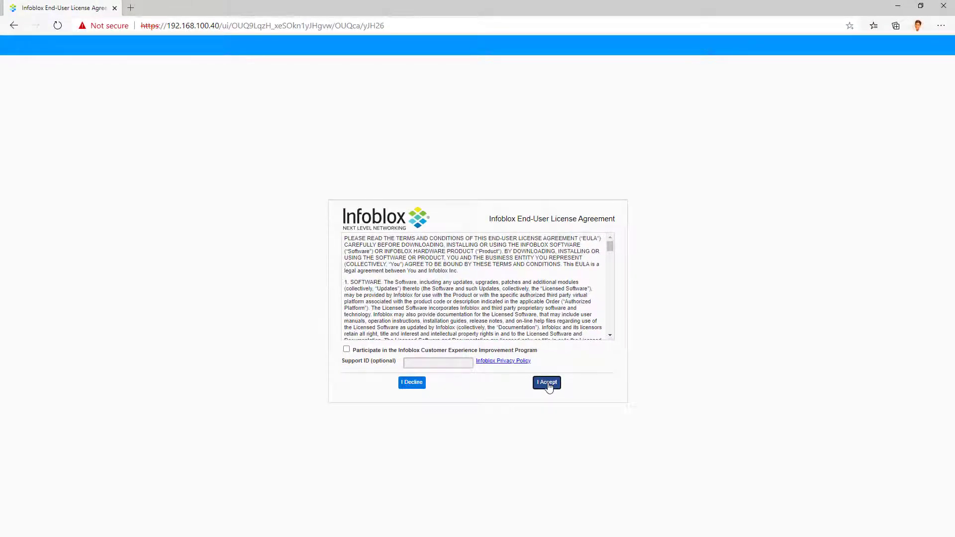
# Step: Choose Configure a Grid Master and name the grid NG-DDI
pyautogui.click(547, 383)
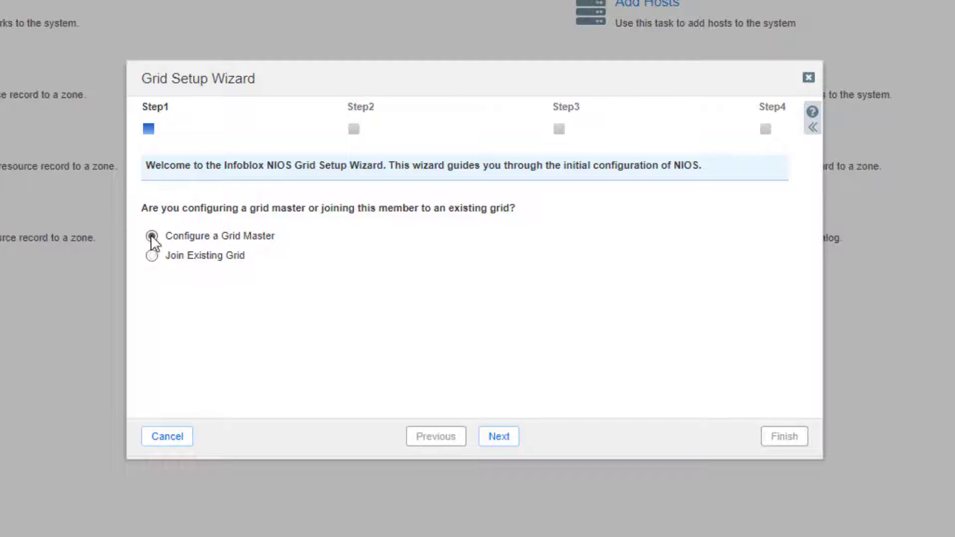
pyautogui.click(495, 438)
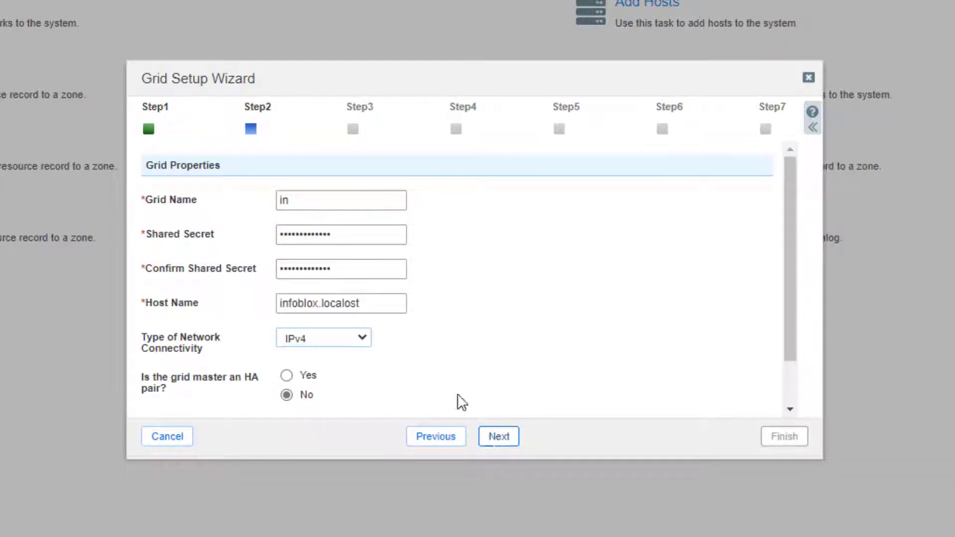
pyautogui.click(307, 199)
pyautogui.press('BackSpace')
pyautogui.press('BackSpace')
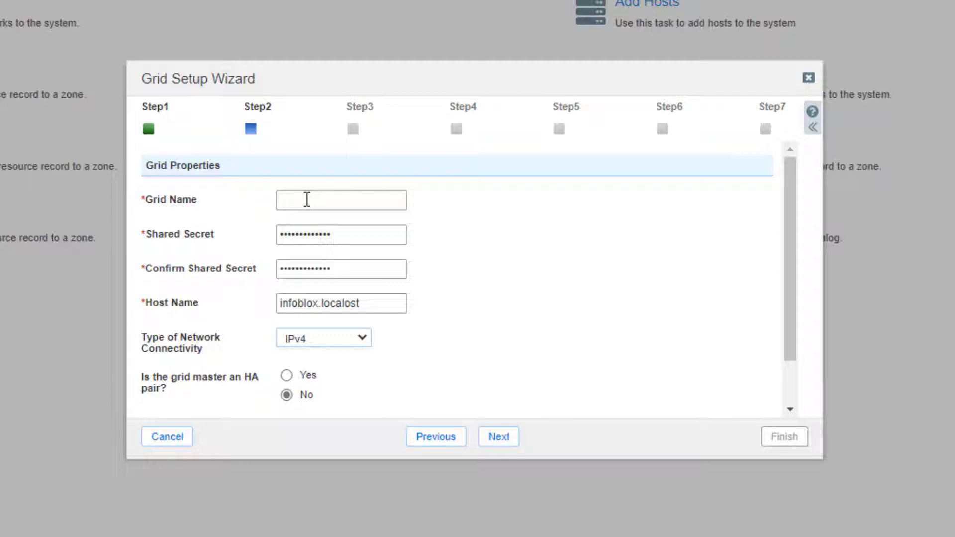
pyautogui.write('NG-DDI')
# Step: Set and confirm the shared secret, and set host name ns1.networkgalaxy.org
pyautogui.click(343, 240)
pyautogui.write('•••••••••••••')
pyautogui.press('Tab')
pyautogui.write('•••••••••••••')
pyautogui.click(324, 303)
pyautogui.doubleClick(325, 302)
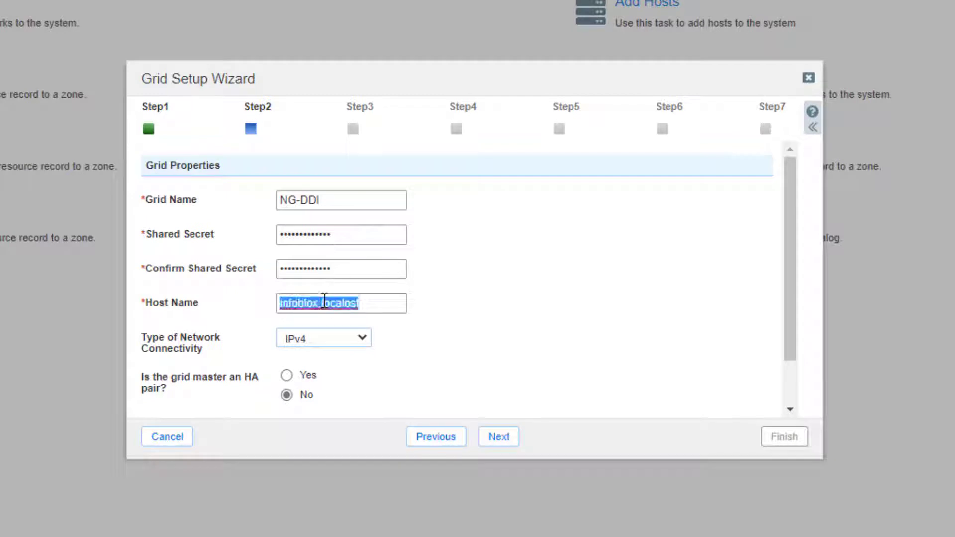
pyautogui.write('n')
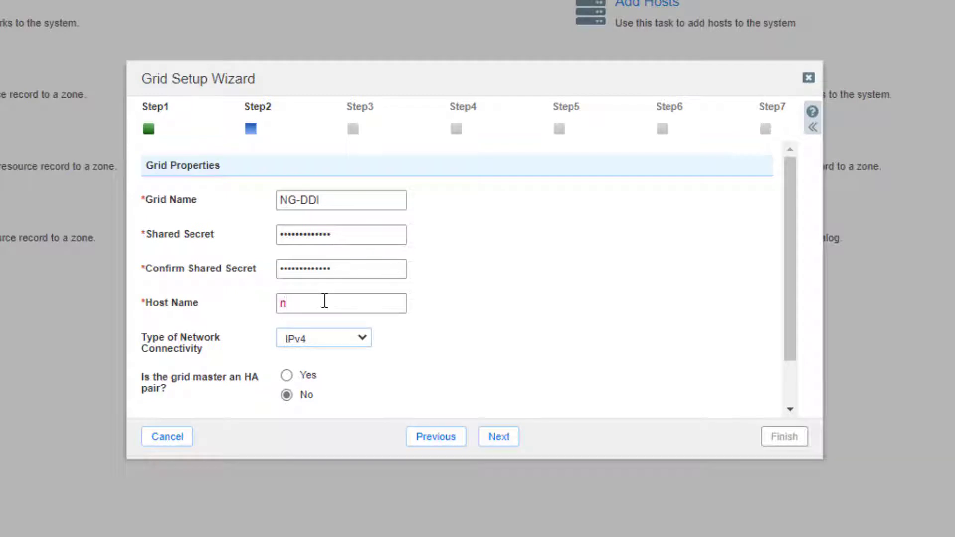
pyautogui.write('s1.networkgalaxy.org')
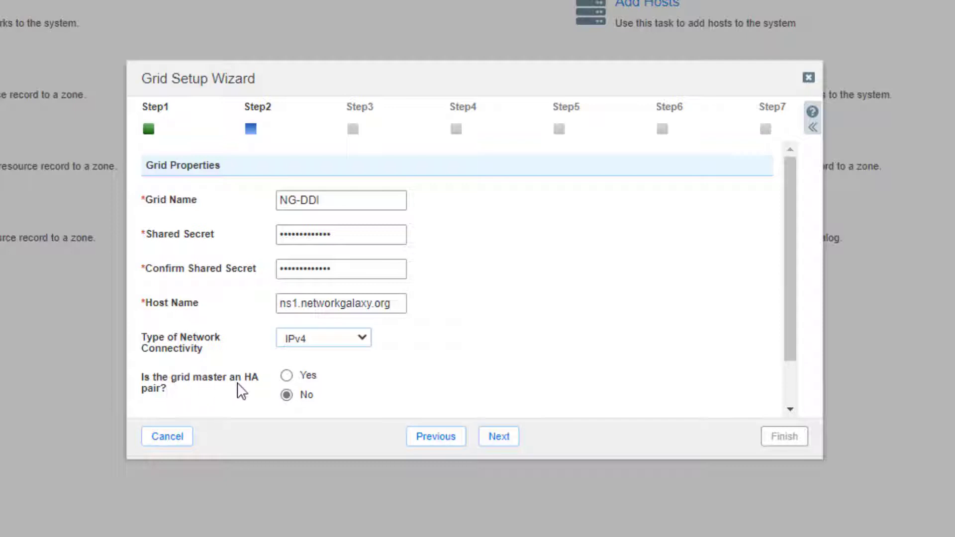
pyautogui.click(503, 442)
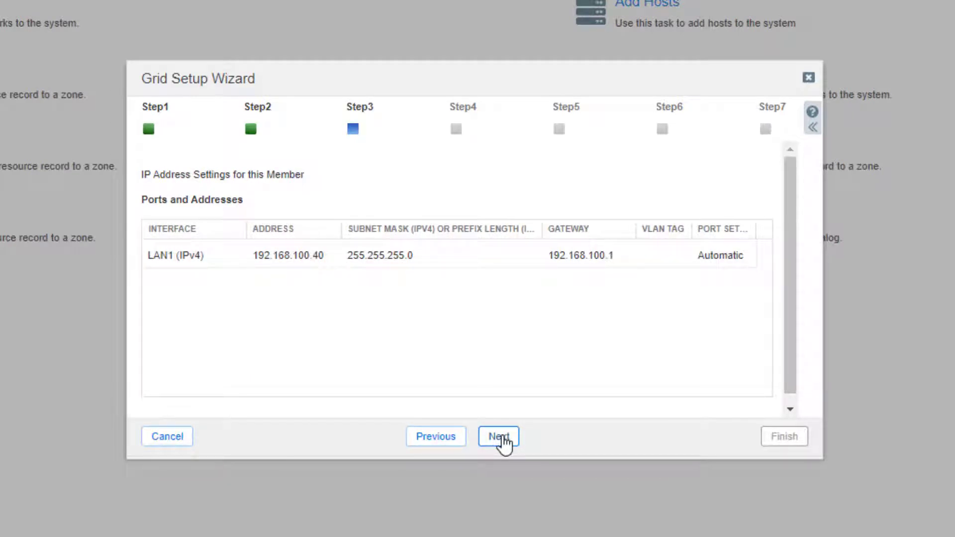
# Step: Replace the Grid Manager admin password with a new one, entered twice
pyautogui.click(499, 437)
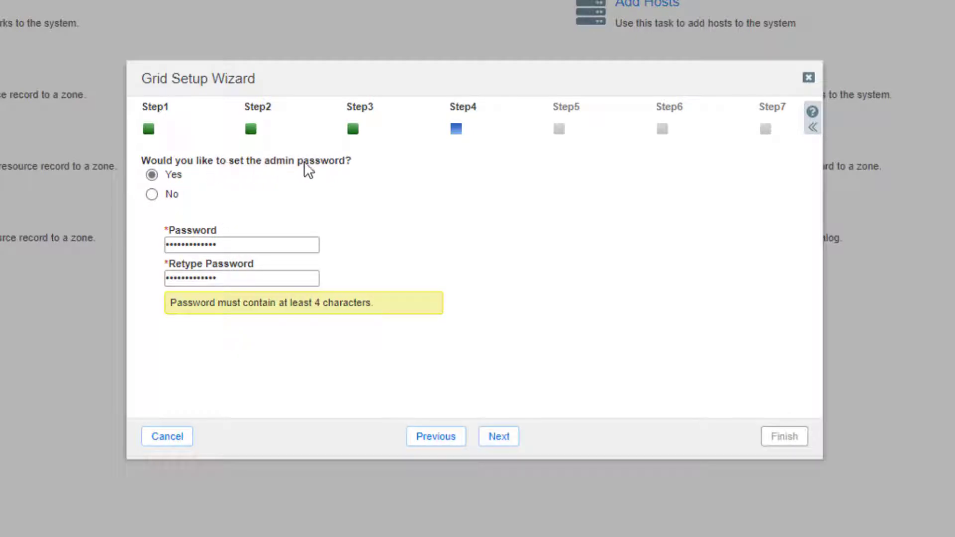
pyautogui.doubleClick(226, 246)
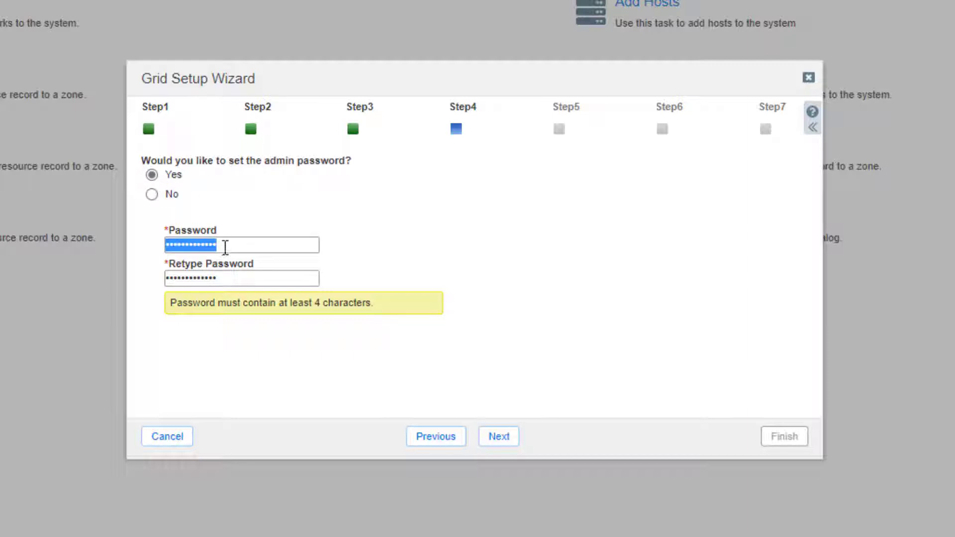
pyautogui.write('*************')
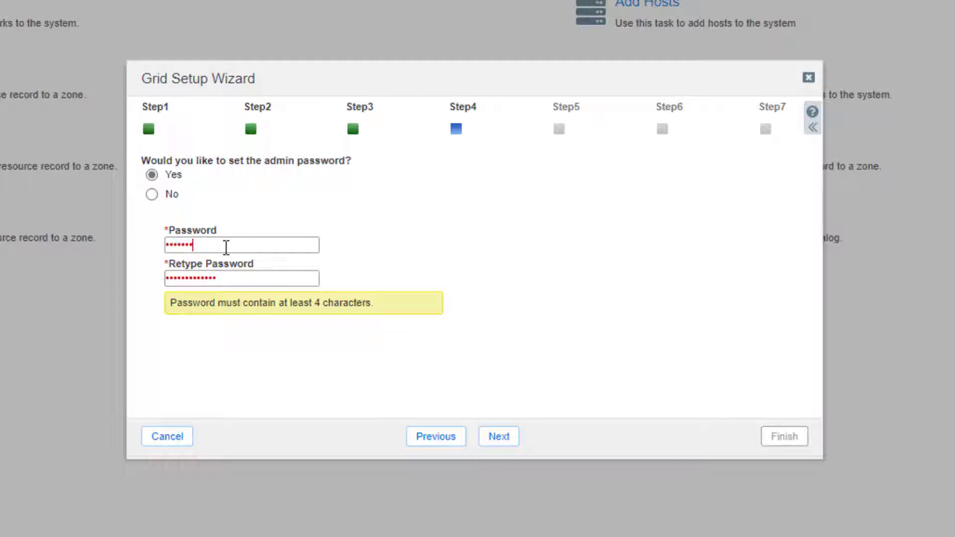
pyautogui.press('Tab')
pyautogui.write('*************')
# Step: Keep the UTC+5:30 time settings and leave the Customer Experience Improvement Program unjoined
pyautogui.click(499, 437)
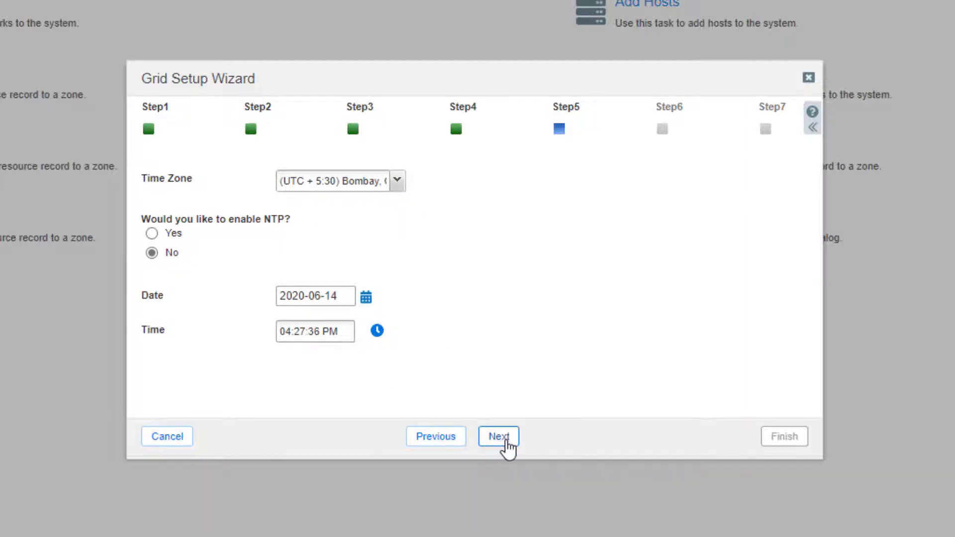
pyautogui.click(499, 438)
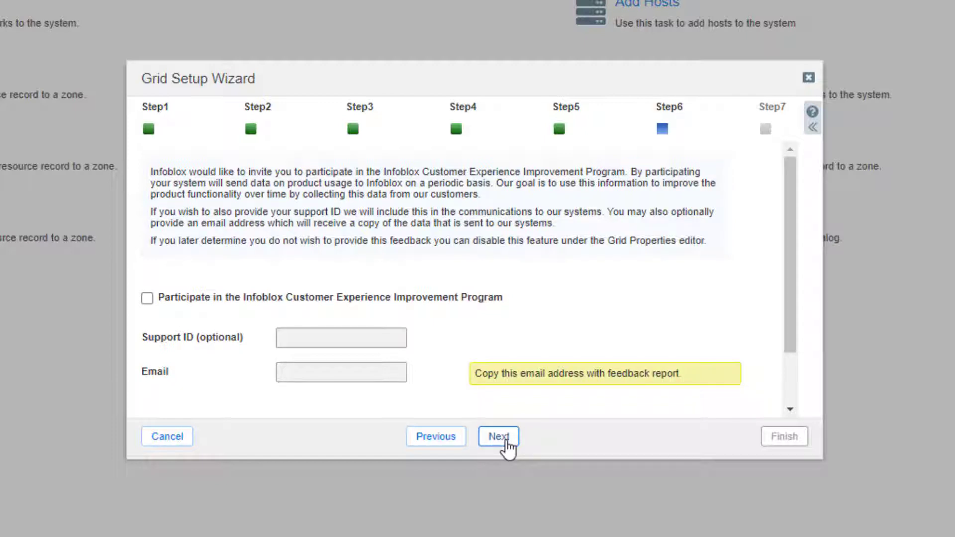
pyautogui.click(505, 441)
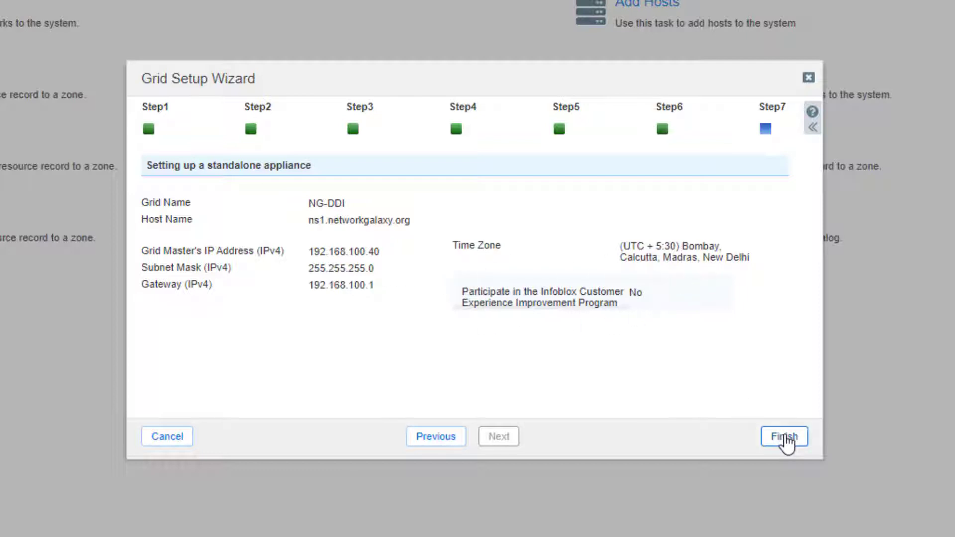
# Step: Apply the NG-DDI setup with restart, log back in as admin, and view the ns1.networkgalaxy.org member
pyautogui.click(784, 439)
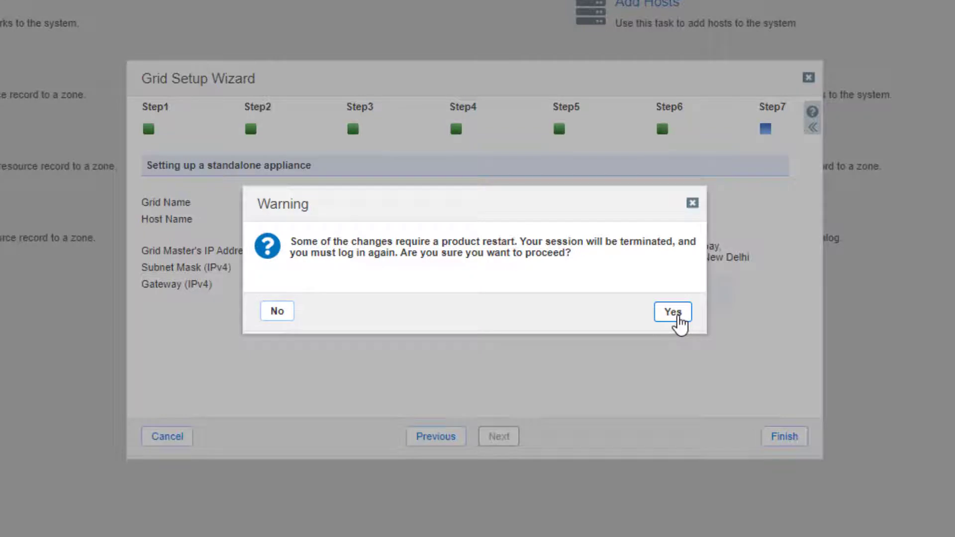
pyautogui.click(674, 317)
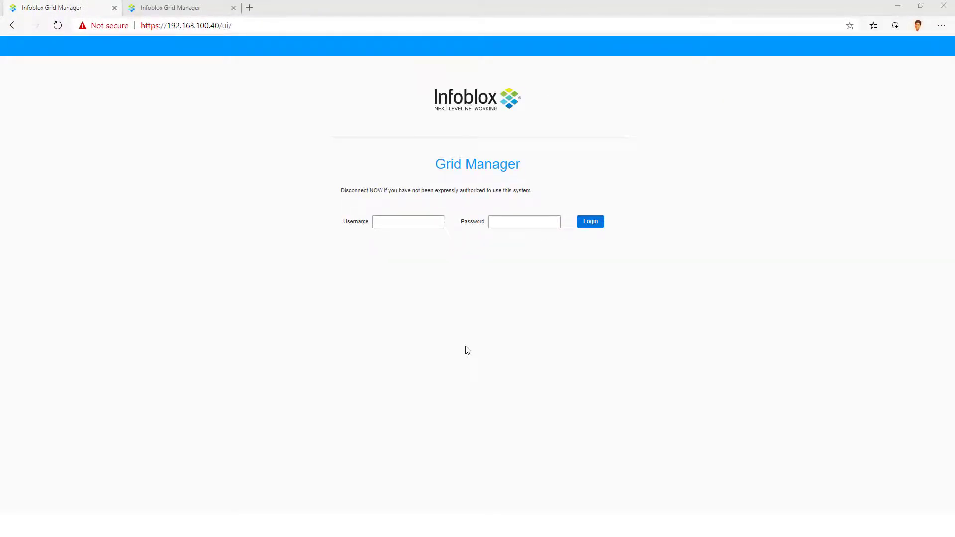
pyautogui.click(403, 221)
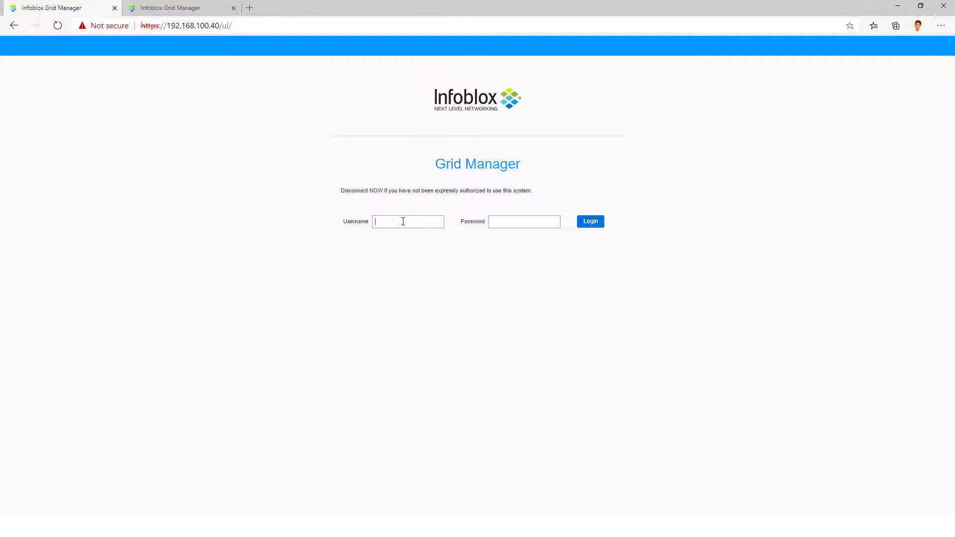
pyautogui.write('admin')
pyautogui.press('Tab')
pyautogui.write('infoblo')
pyautogui.click(592, 224)
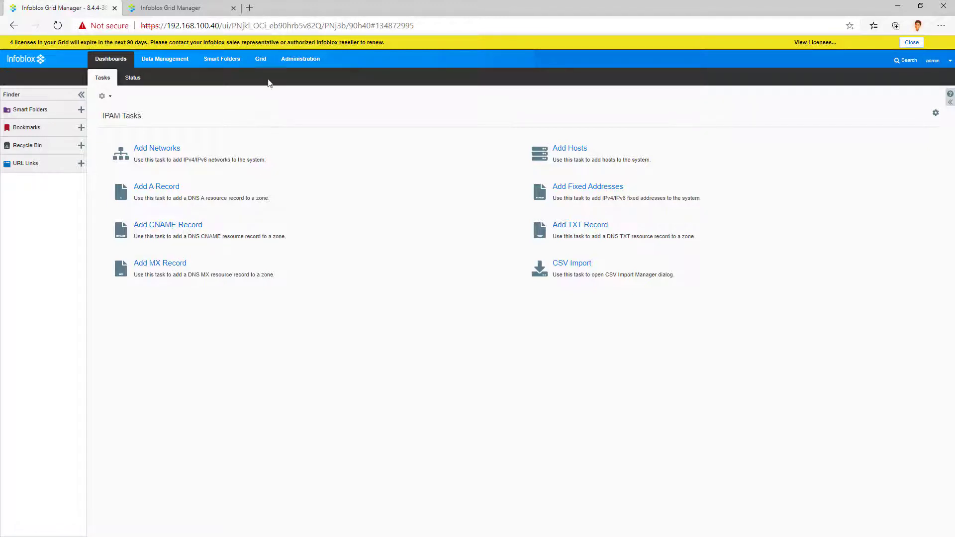
pyautogui.click(259, 60)
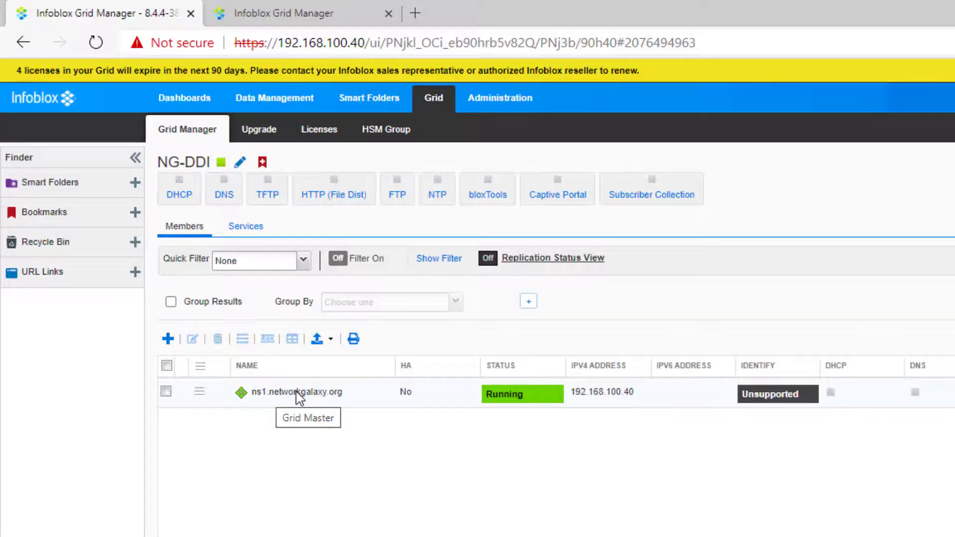
# Step: Log into the second appliance at 192.168.100.35 as admin
pyautogui.click(300, 19)
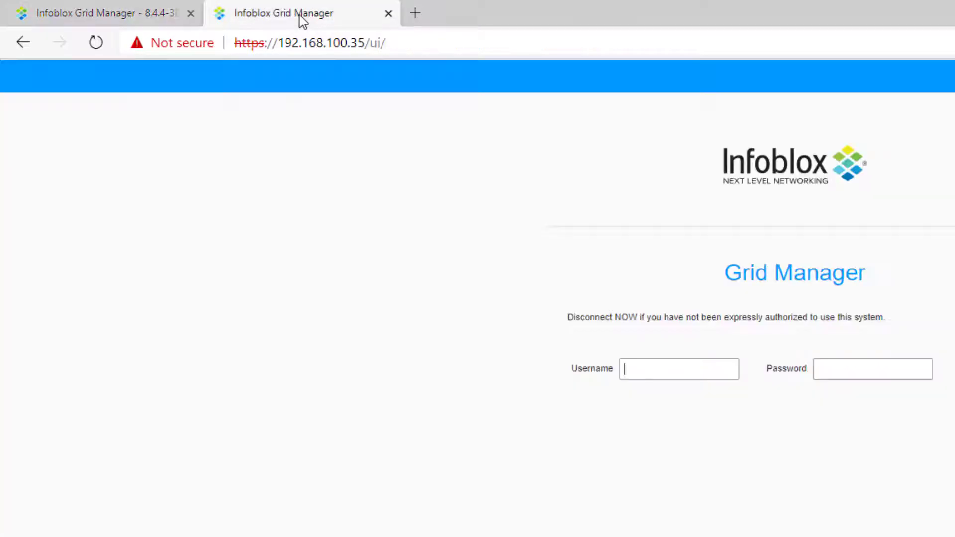
pyautogui.click(648, 372)
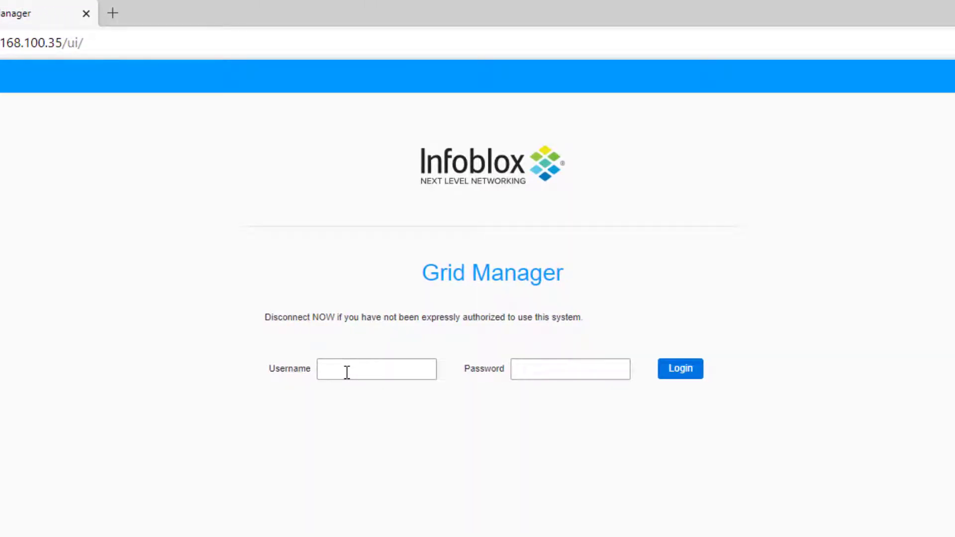
pyautogui.write('admin')
pyautogui.press('Tab')
pyautogui.write('in****')
pyautogui.press('Return')
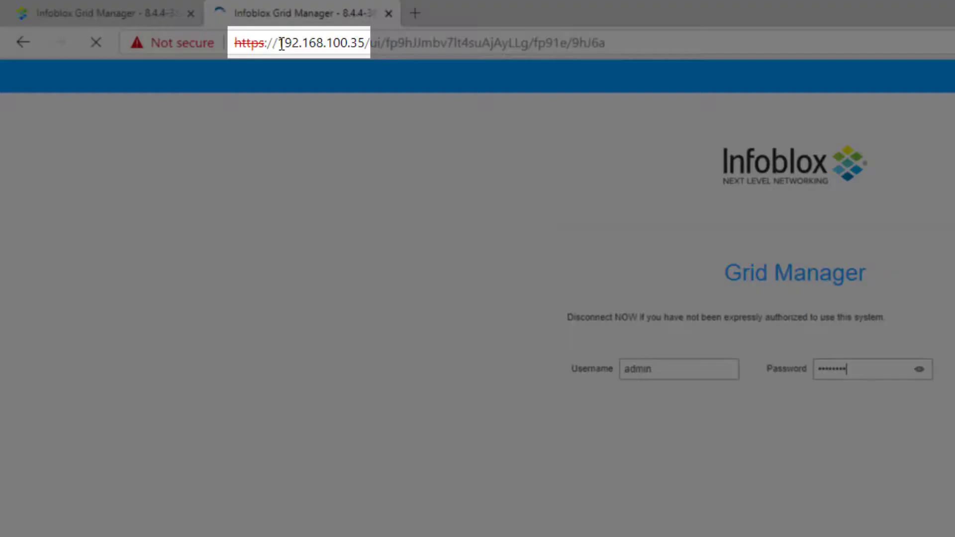
# Step: Check the 192.168.100.35 appliance's grid members, then start adding a member to NG-DDI
pyautogui.click(121, 13)
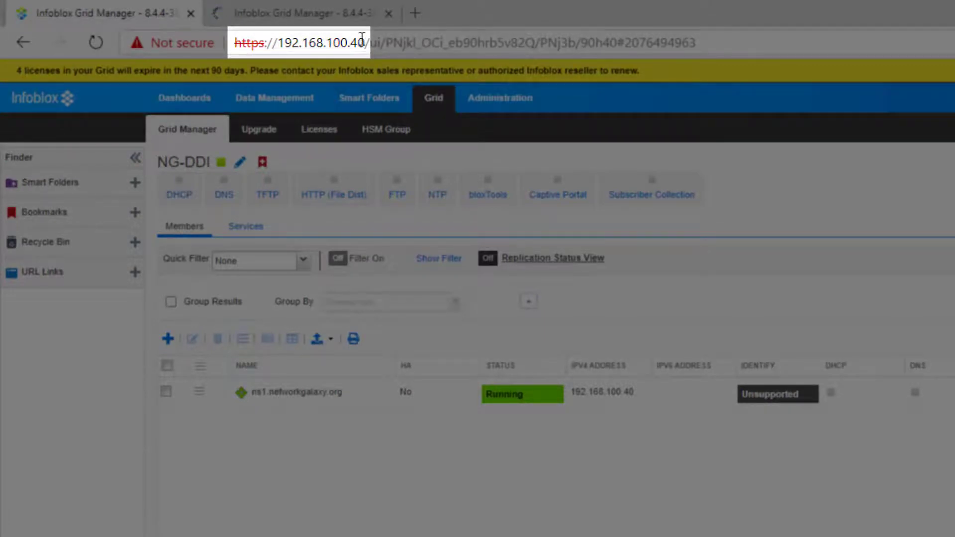
pyautogui.click(334, 12)
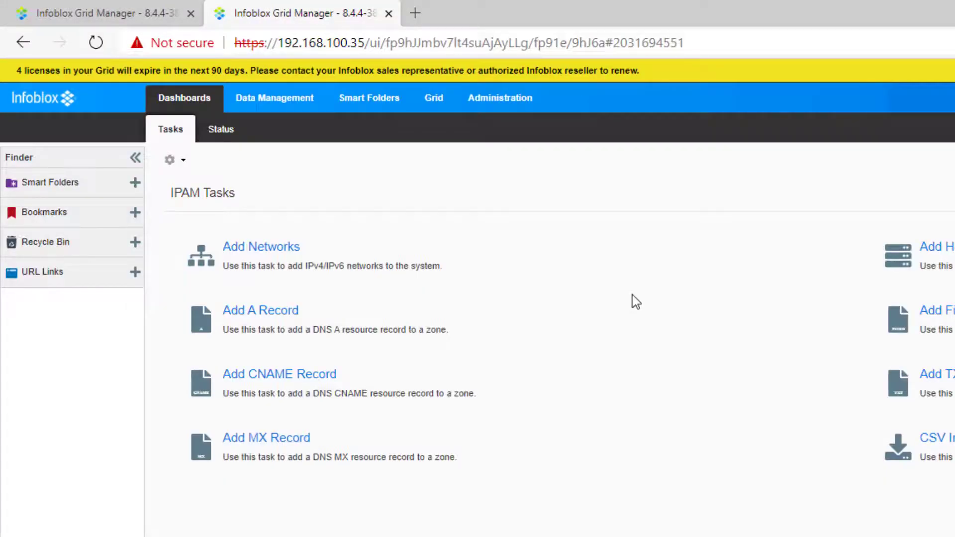
pyautogui.click(433, 100)
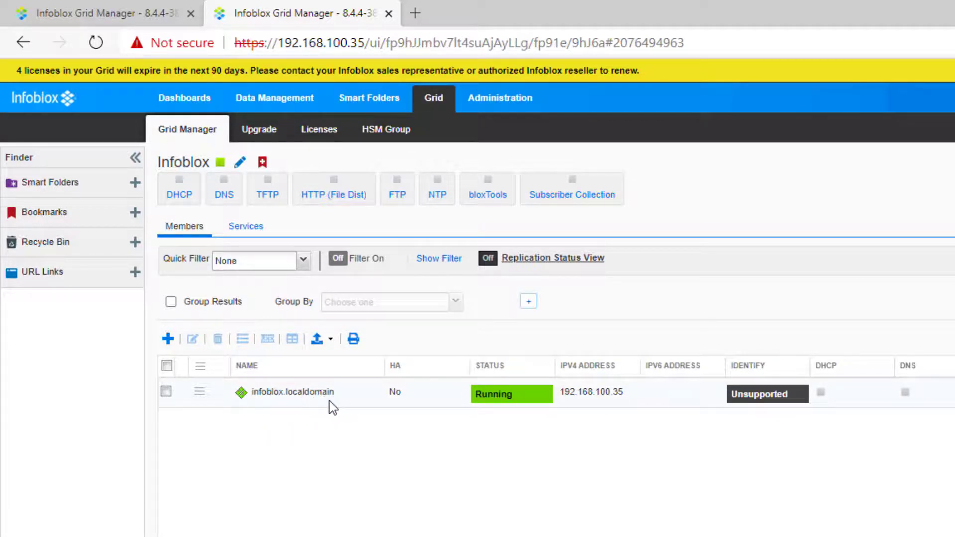
pyautogui.click(116, 17)
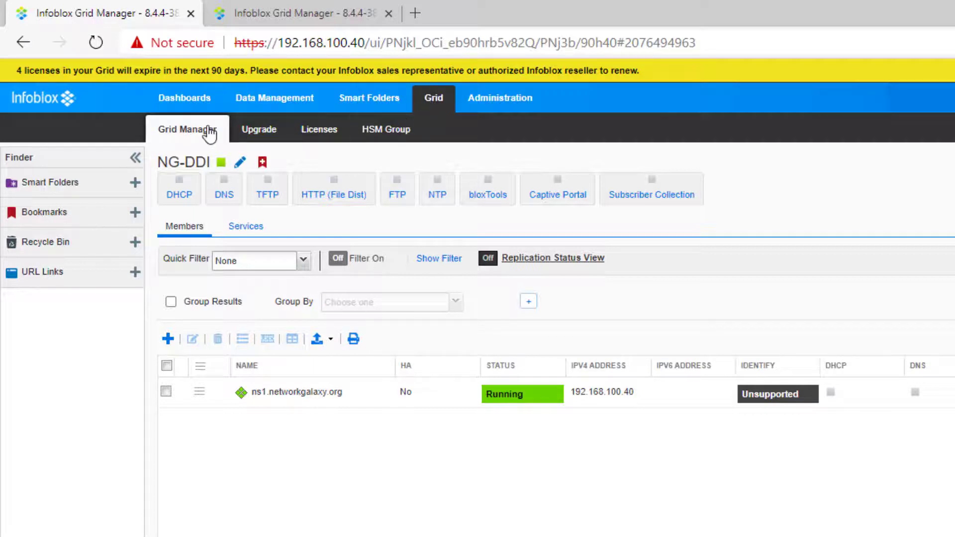
pyautogui.click(168, 343)
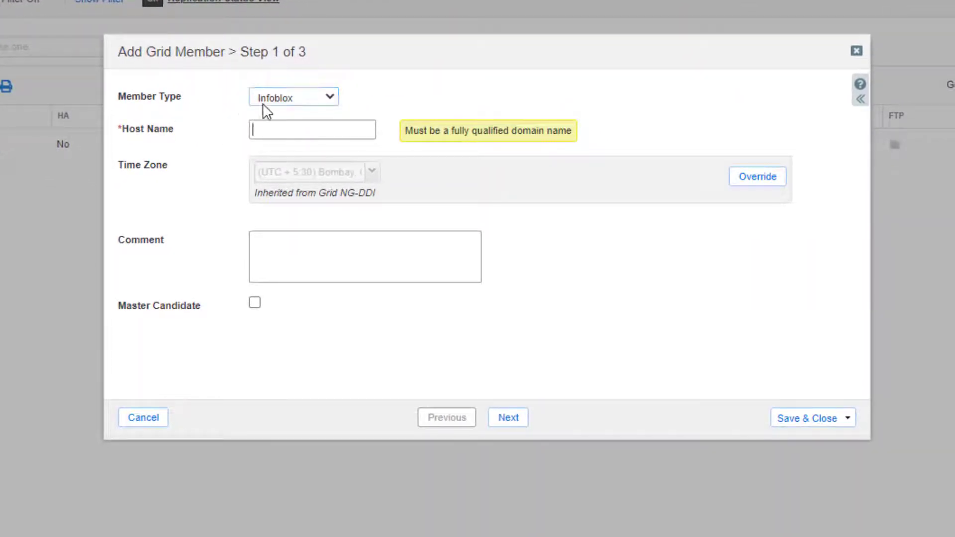
# Step: Define ns2.networkgalaxy.org as a Virtual NIOS member marked as master candidate
pyautogui.click(317, 102)
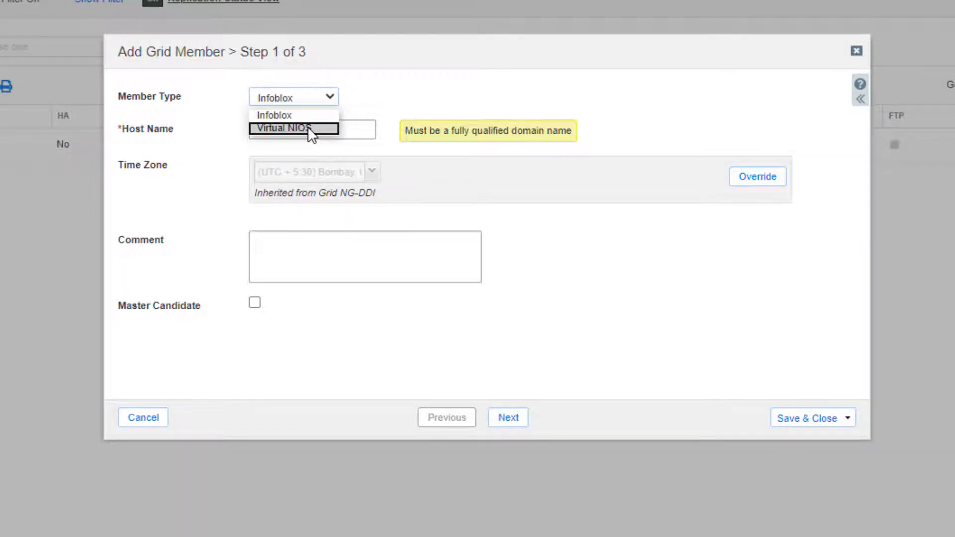
pyautogui.click(307, 128)
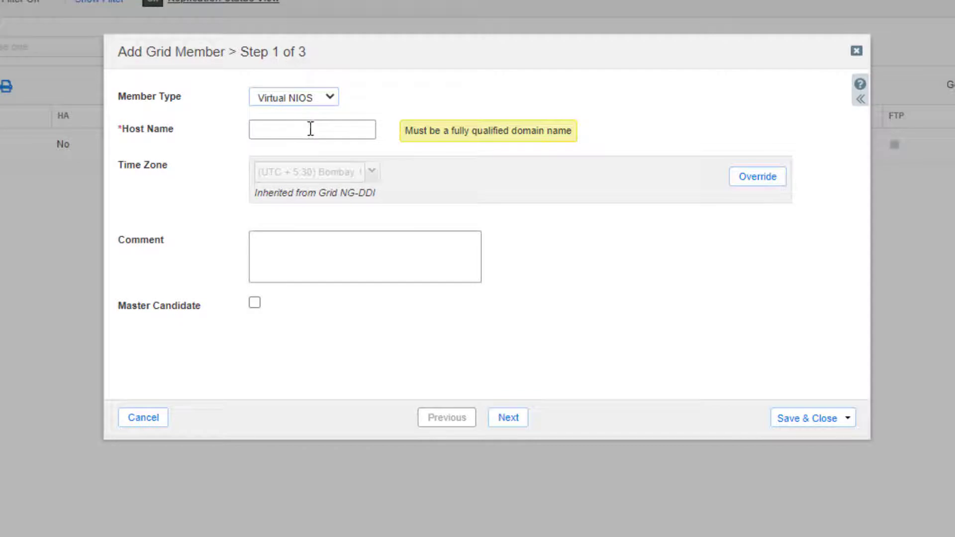
pyautogui.write('ns2.networkgalaxy.or')
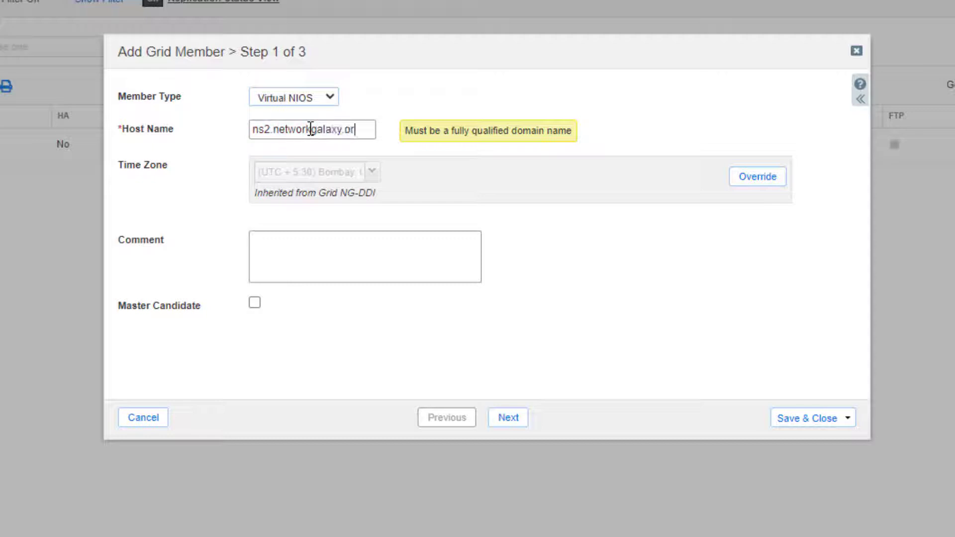
pyautogui.write('g')
pyautogui.click(257, 307)
pyautogui.click(517, 420)
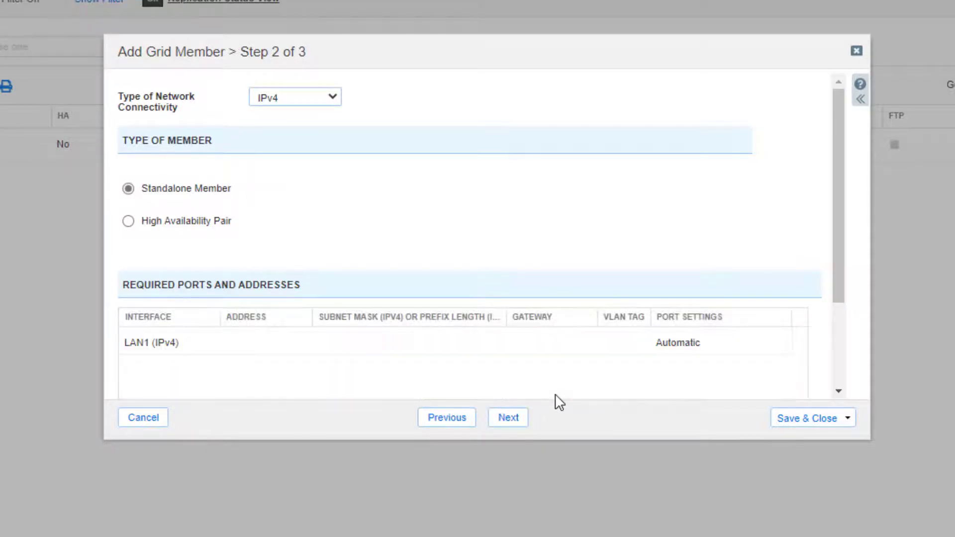
# Step: Give ns2 LAN1 address 192.168.100.35, mask 255.255.255.0, gateway 192.168.100.1, and save it
pyautogui.scroll(-2, 315, 239)
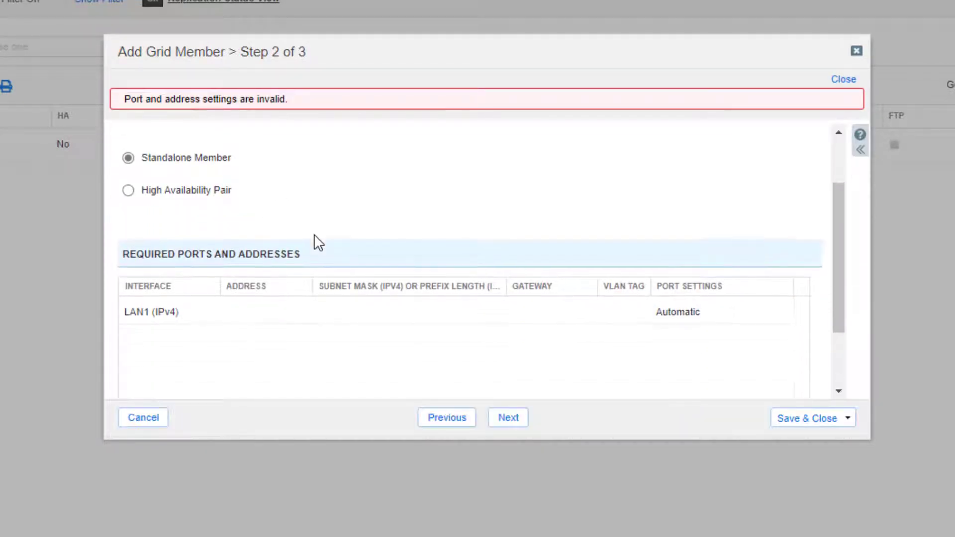
pyautogui.click(252, 311)
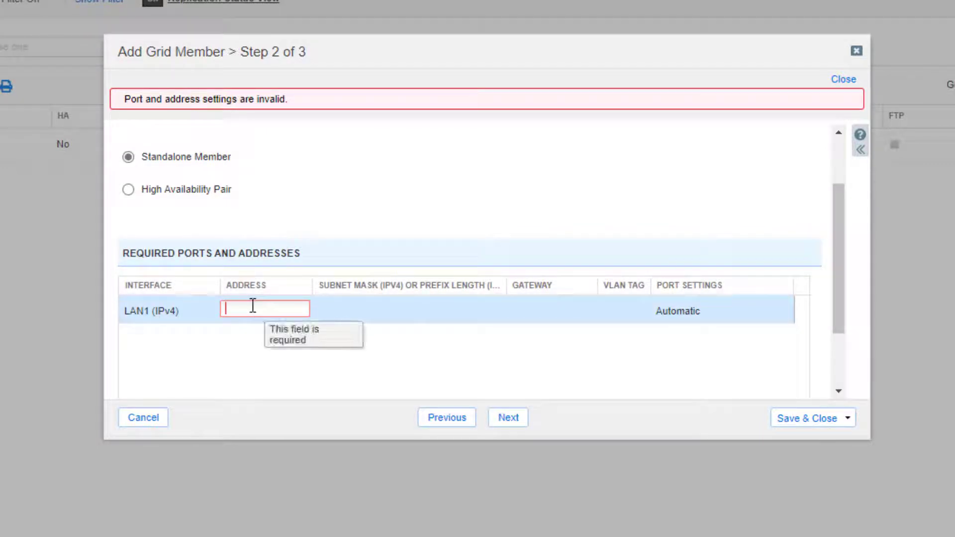
pyautogui.write('192.168.100.35')
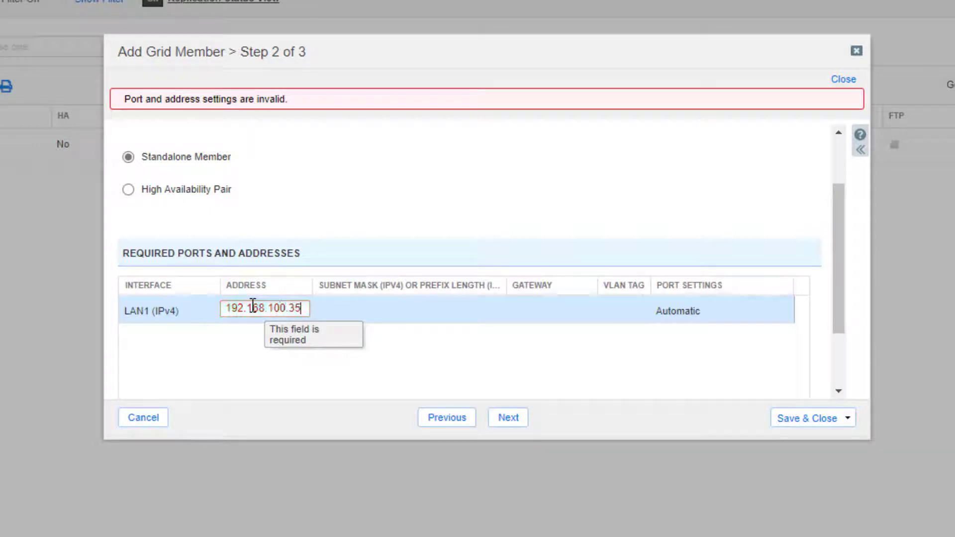
pyautogui.press('Return')
pyautogui.click(379, 316)
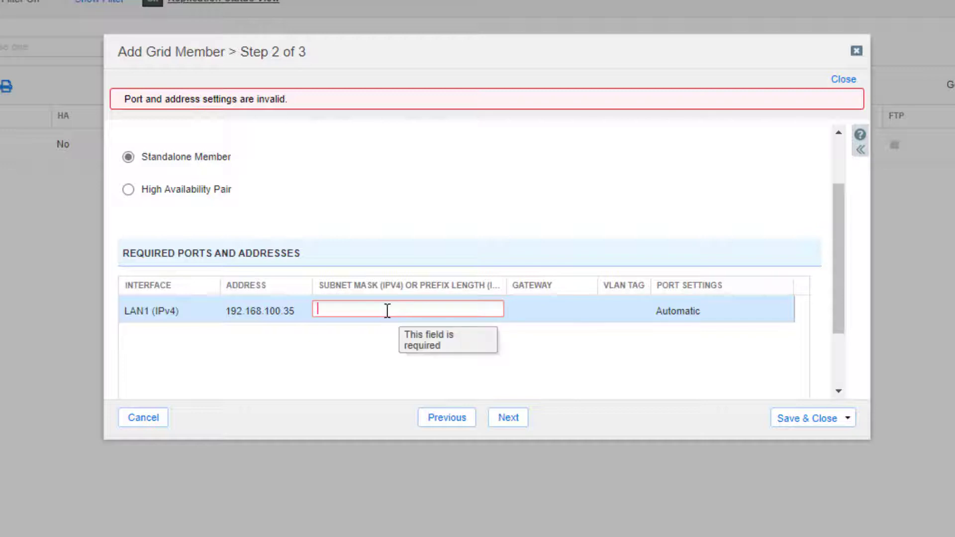
pyautogui.write('255.255.255.0')
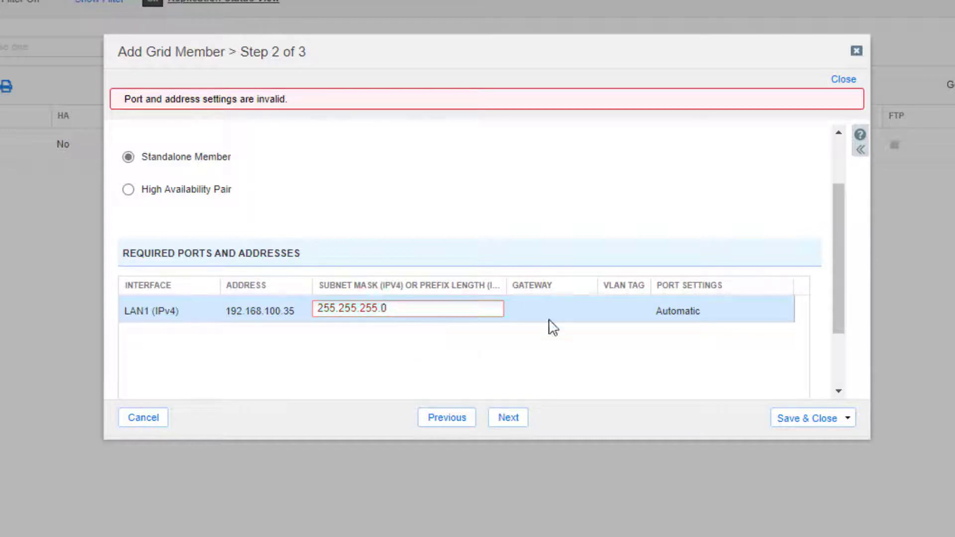
pyautogui.click(542, 318)
pyautogui.scroll(3, 547, 352)
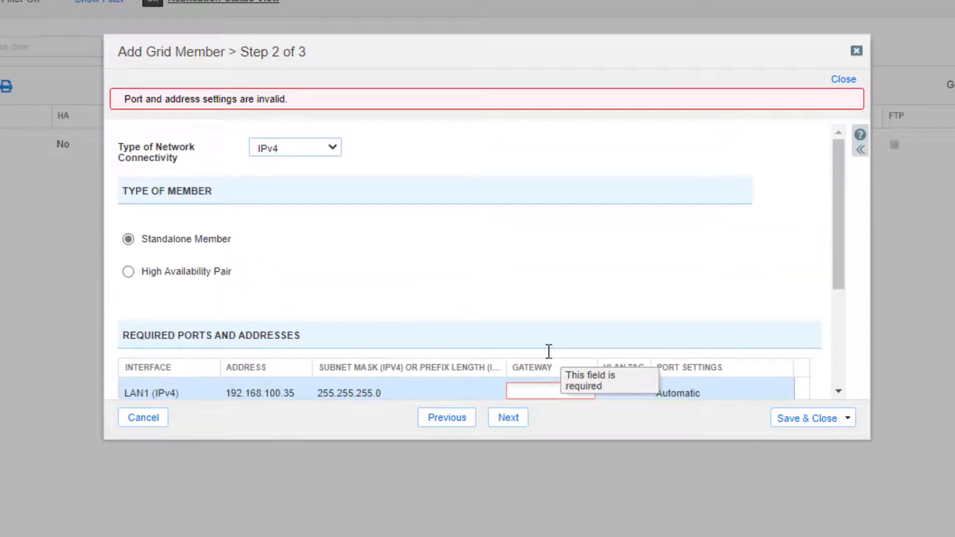
pyautogui.write('192')
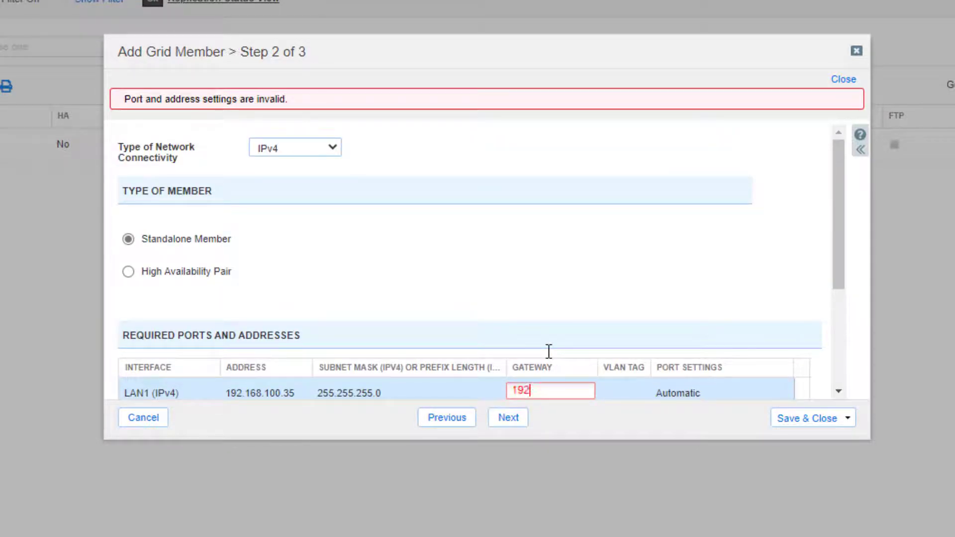
pyautogui.write('.168.100.1')
pyautogui.scroll(-5, 507, 343)
pyautogui.click(510, 418)
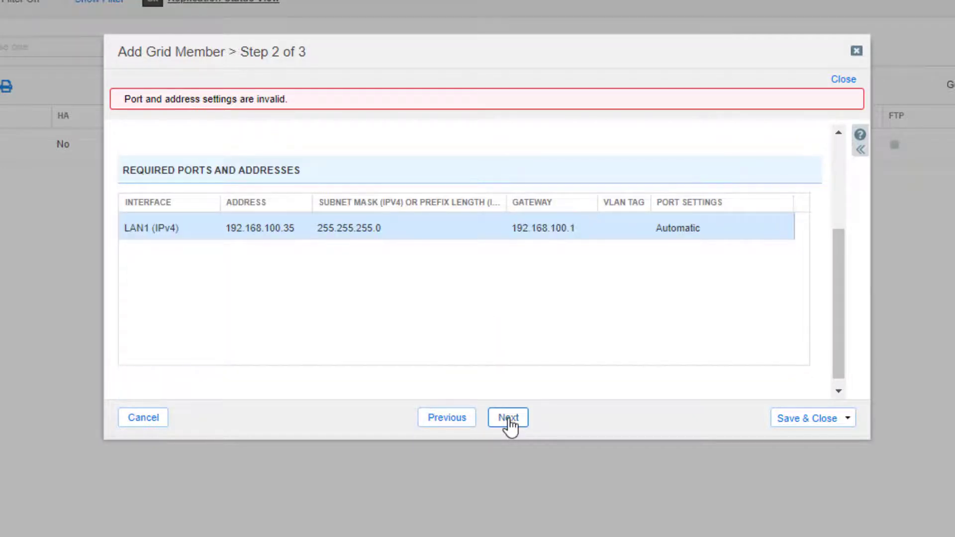
pyautogui.click(509, 418)
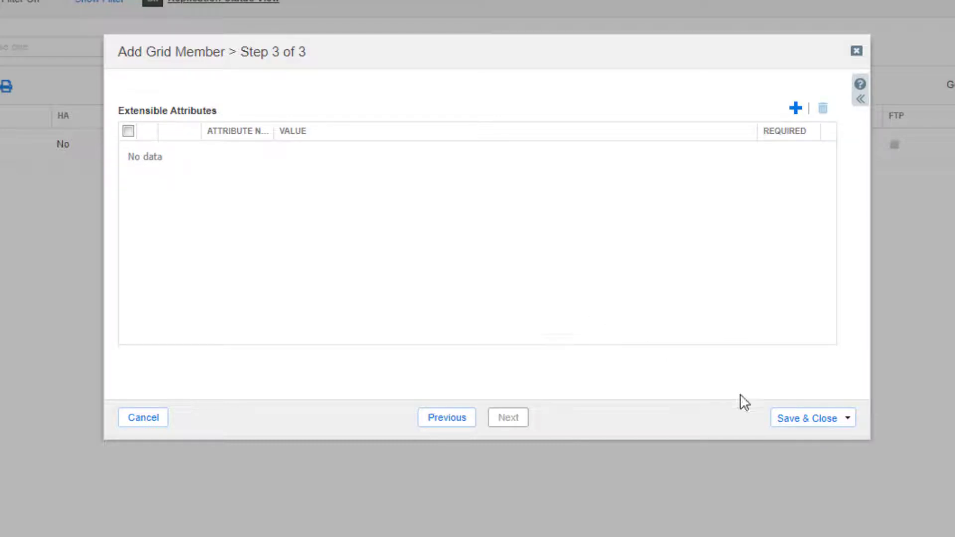
pyautogui.click(799, 423)
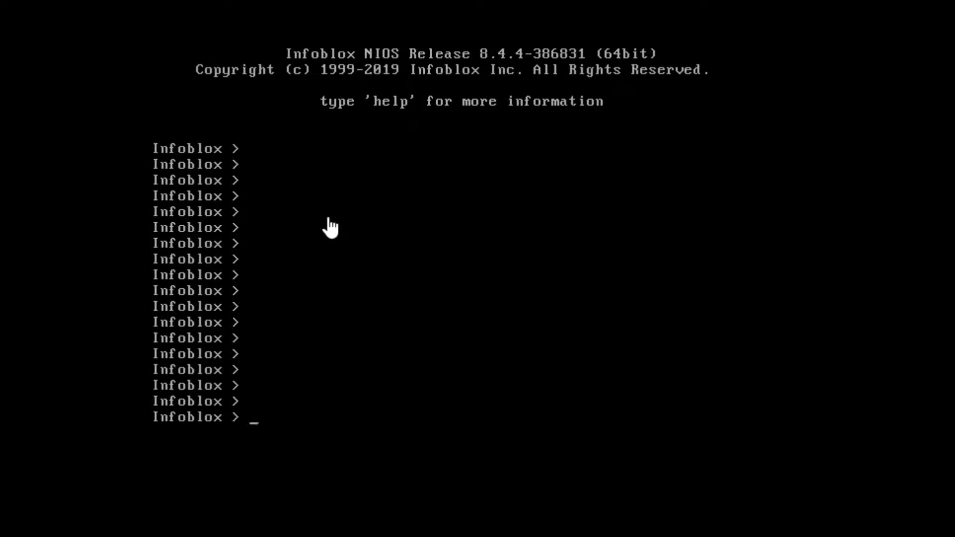
# Step: Run set membership on the NS2 console: master 192.168.100.40, grid NG-DDI, shared secret, confirm twice
pyautogui.write('set membership')
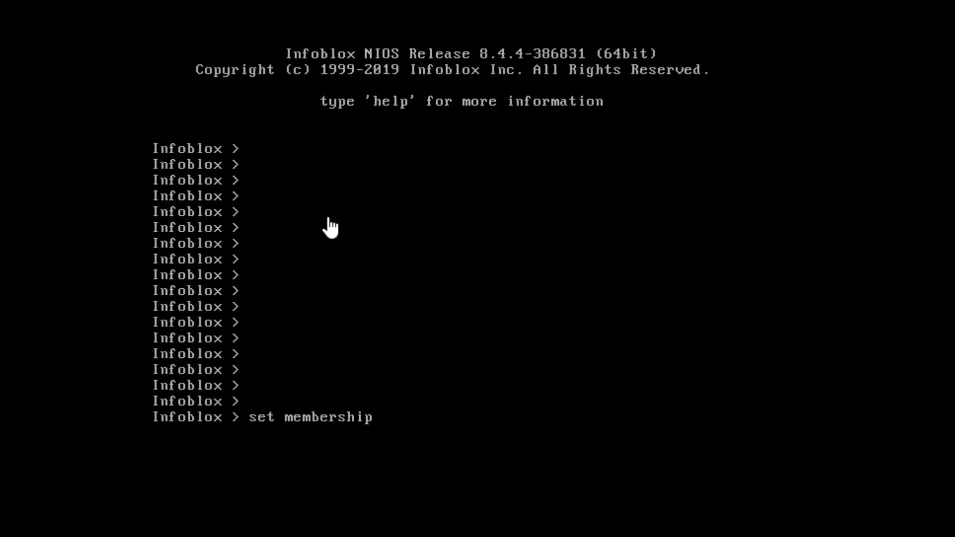
pyautogui.press('Return')
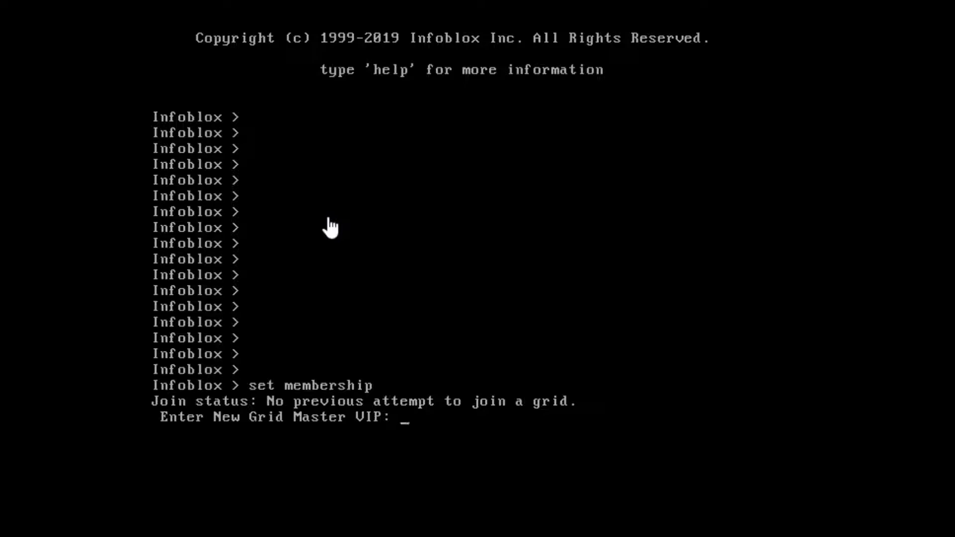
pyautogui.write('192.168.100.40')
pyautogui.press('Return')
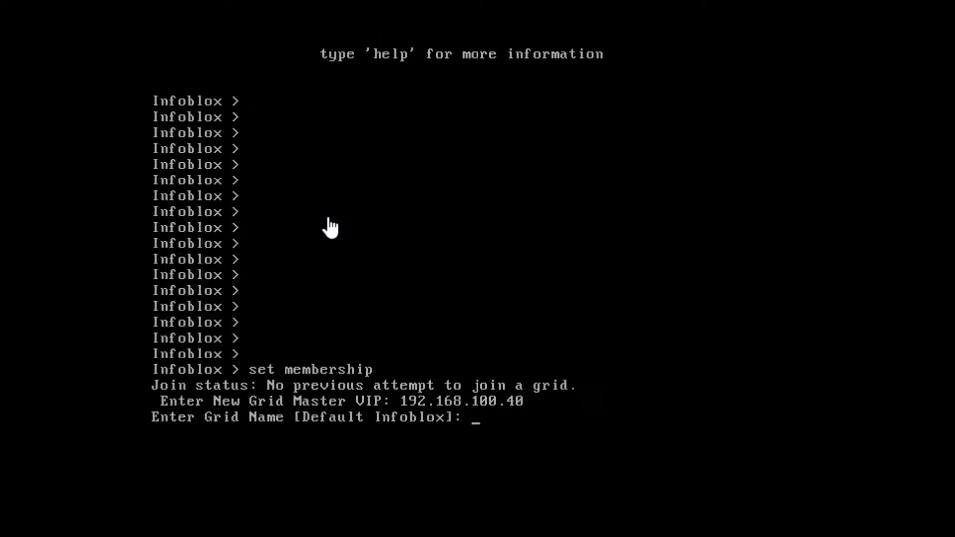
pyautogui.write('NG-DDI')
pyautogui.press('Return')
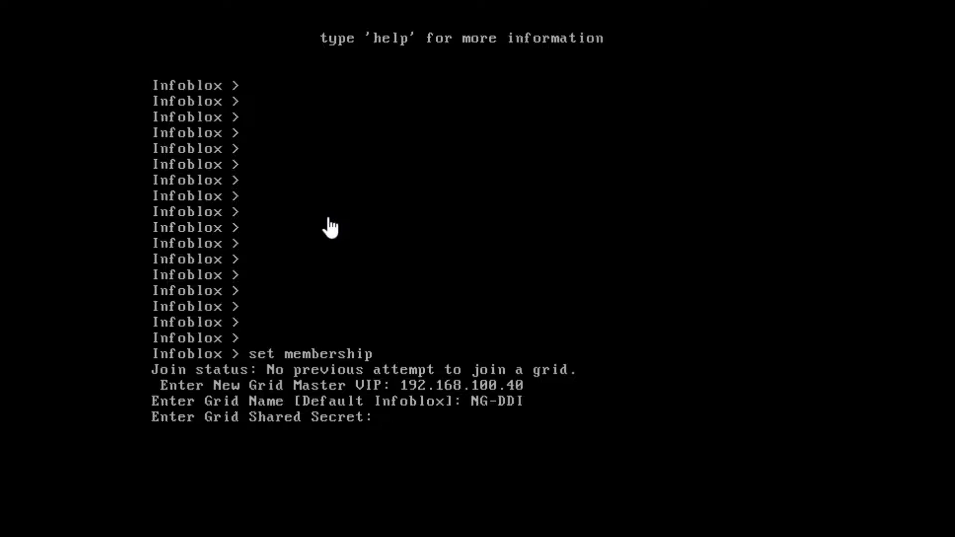
pyautogui.write('networkgalaxy')
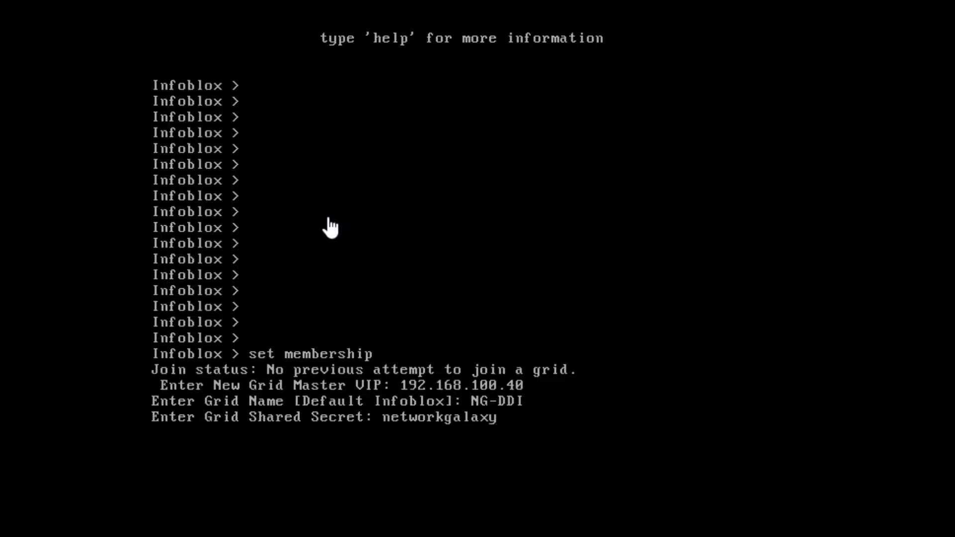
pyautogui.press('Return')
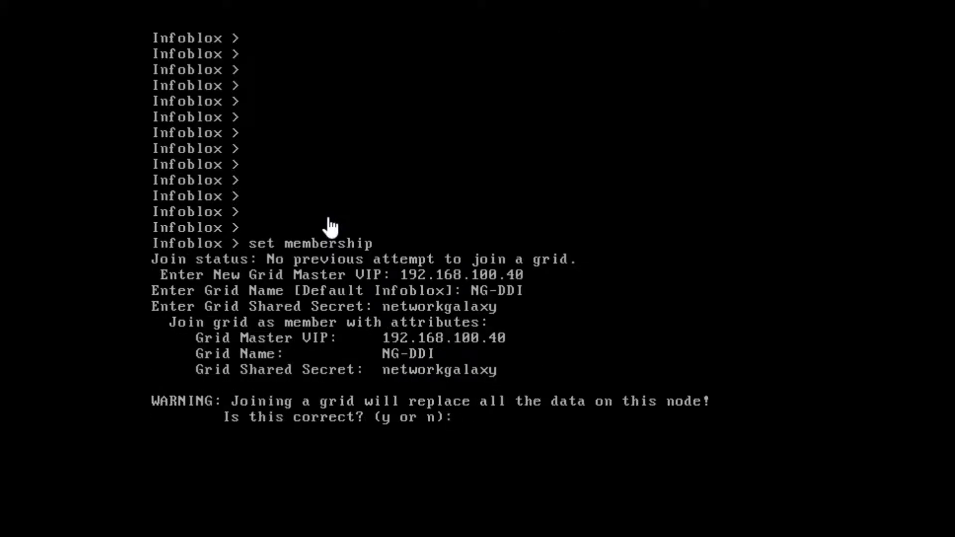
pyautogui.write('y')
pyautogui.press('Return')
pyautogui.write('y')
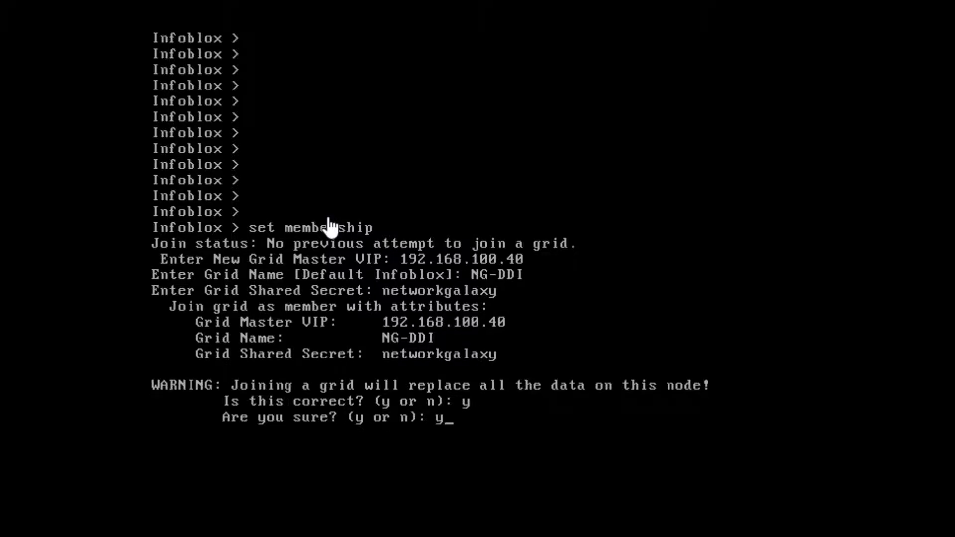
pyautogui.press('Return')
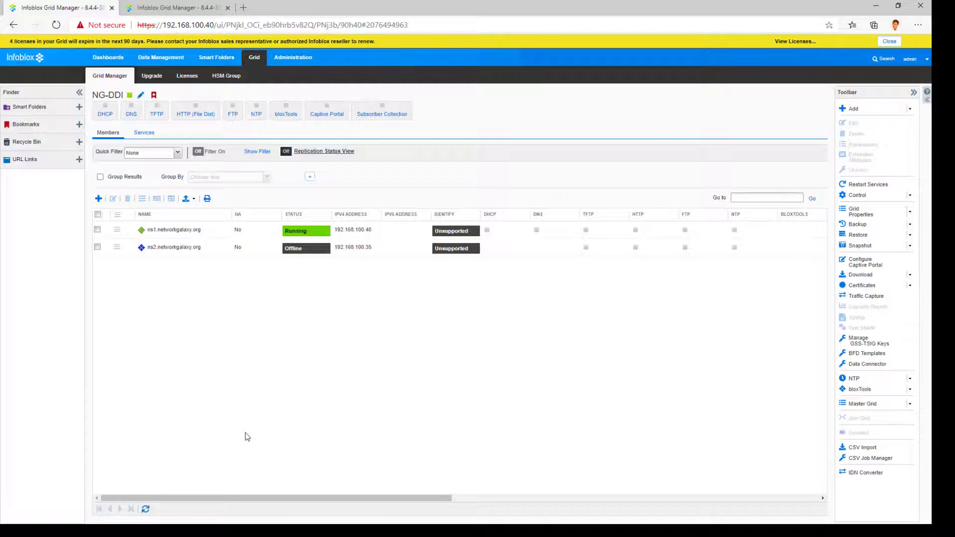
# Step: Refresh the members list so ns2.networkgalaxy.org at 192.168.100.35 shows Running
pyautogui.click(146, 509)
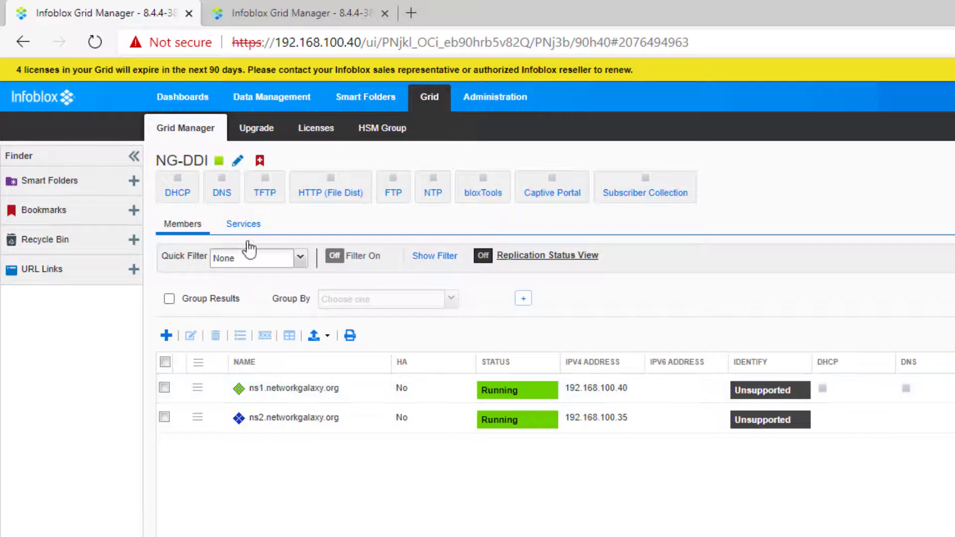
# Step: Start DHCP on ns1 and ns2 and refresh until both report the service working
pyautogui.click(254, 226)
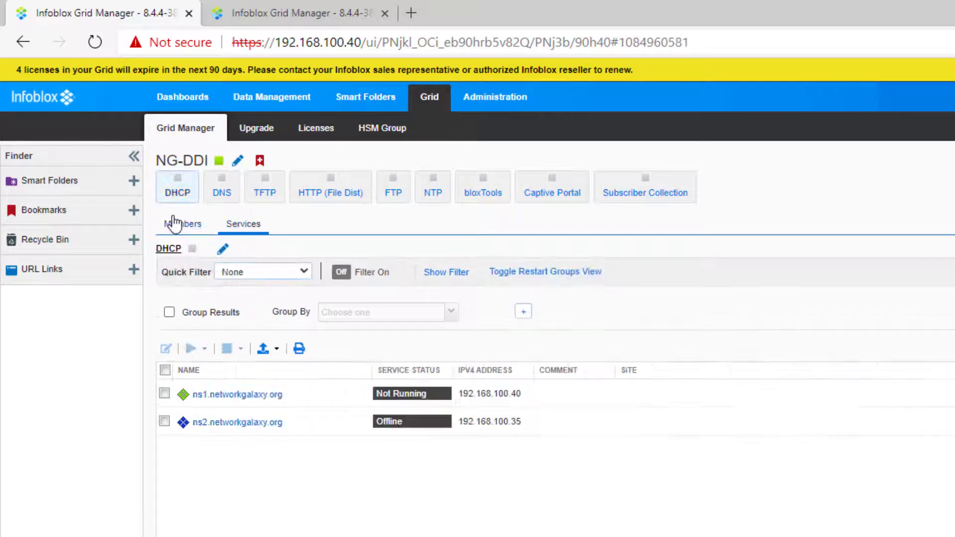
pyautogui.click(164, 394)
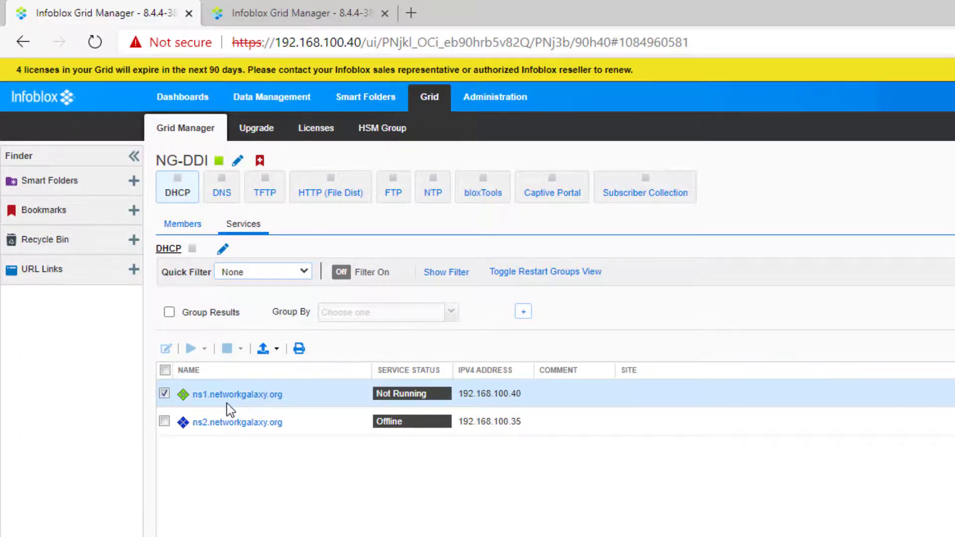
pyautogui.click(165, 422)
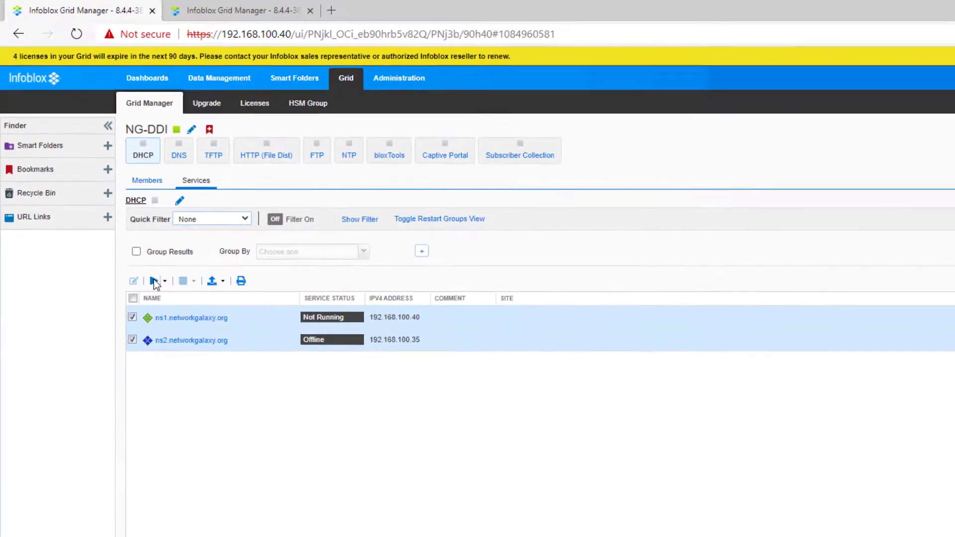
pyautogui.click(177, 323)
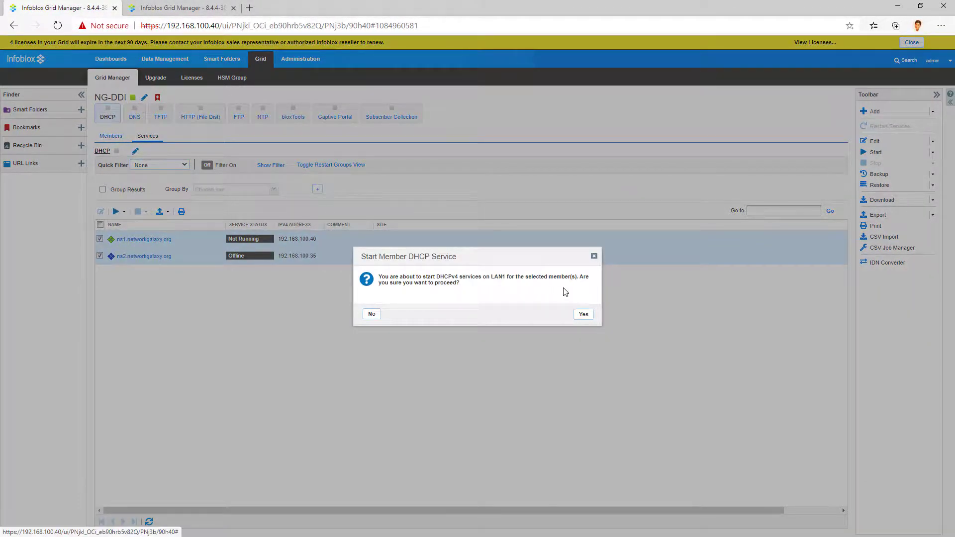
pyautogui.click(583, 317)
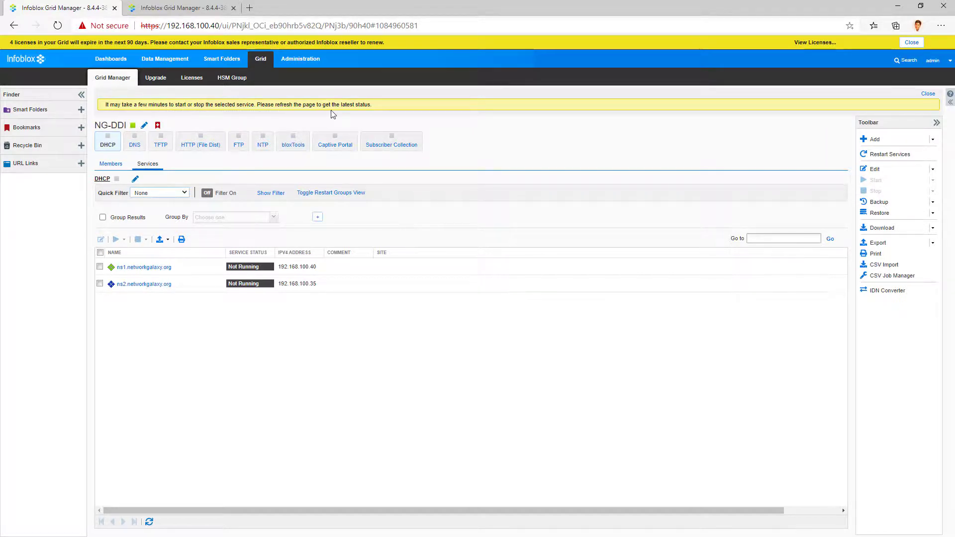
pyautogui.click(149, 522)
pyautogui.click(149, 522)
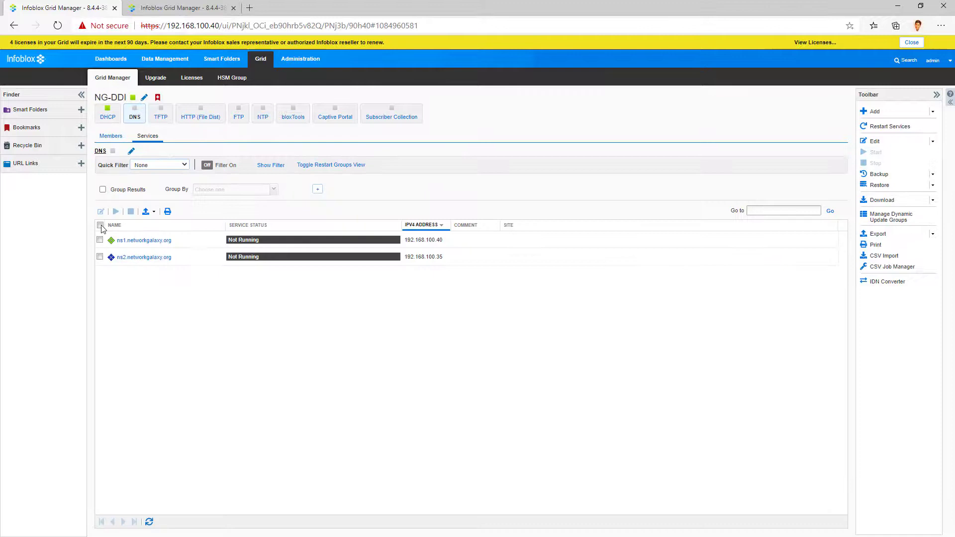
# Step: Start DNS on both ns1 and ns2, then recheck that DHCP is working on both
pyautogui.click(100, 225)
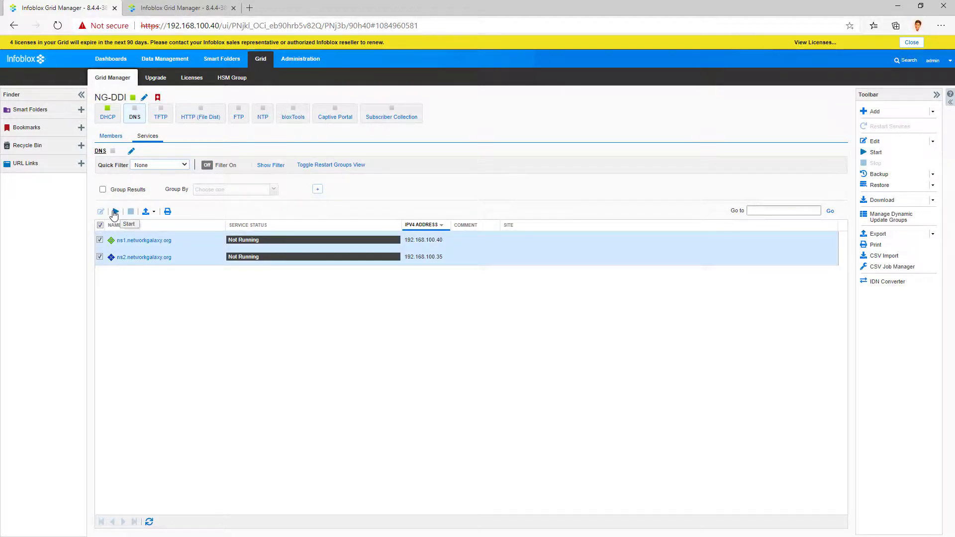
pyautogui.click(115, 212)
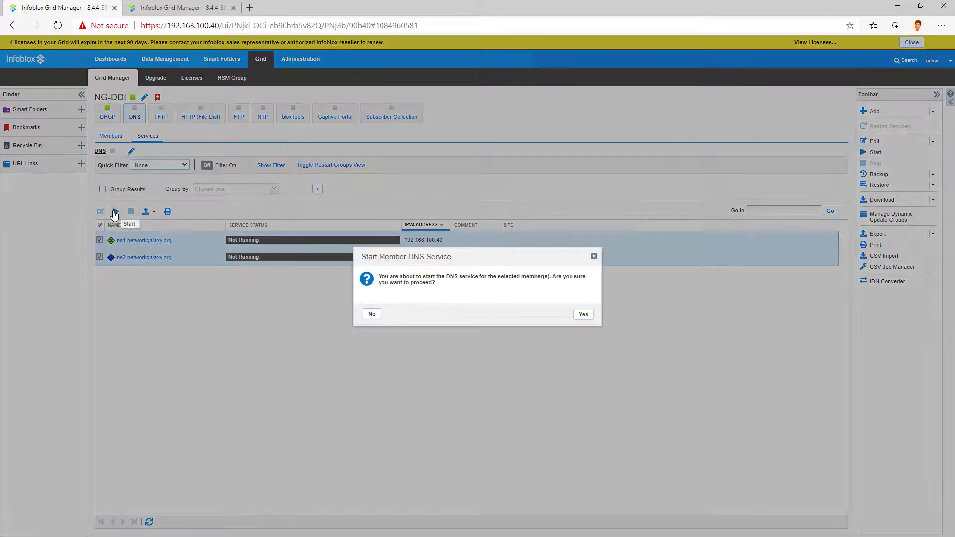
pyautogui.click(586, 315)
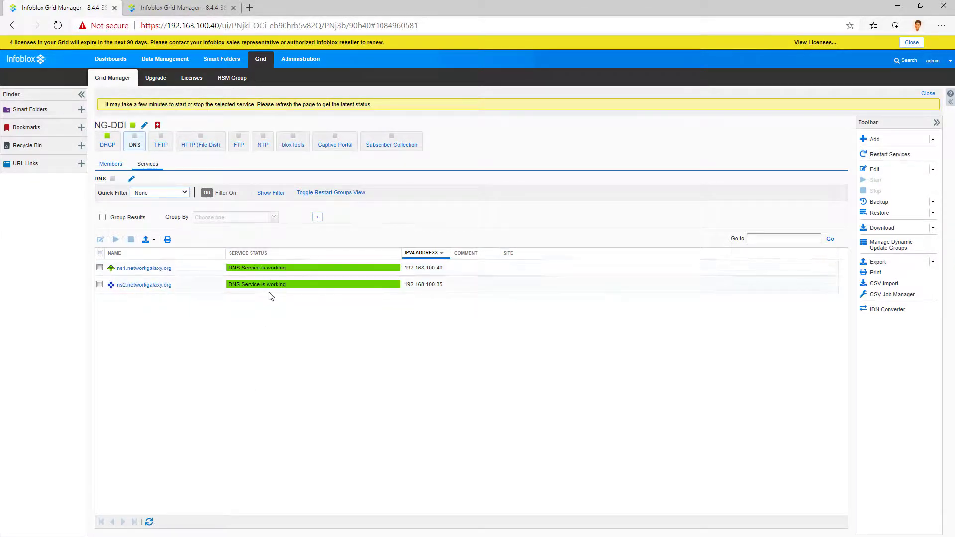
pyautogui.click(106, 145)
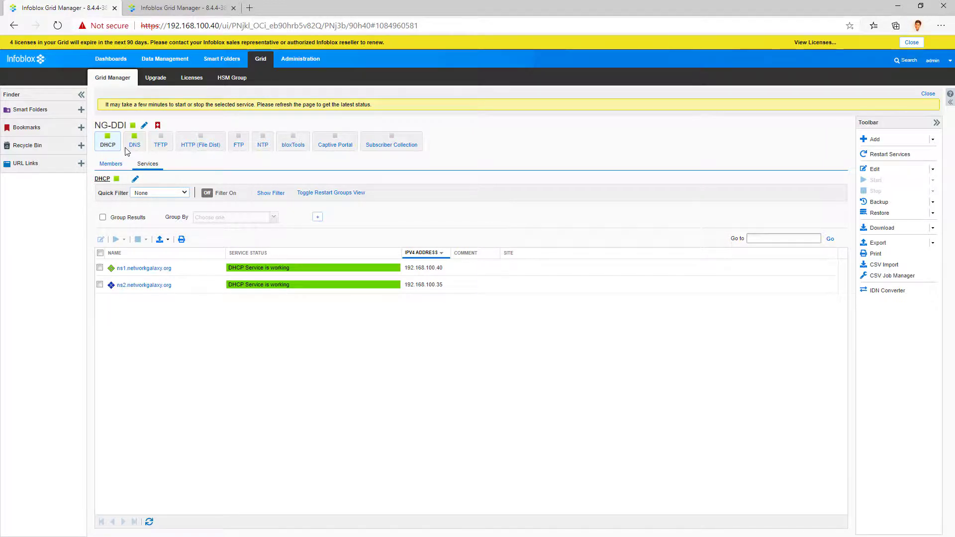
# Step: Under Data Management > DNS > Zones, begin adding an Authoritative Zone
pyautogui.click(176, 61)
pyautogui.click(232, 78)
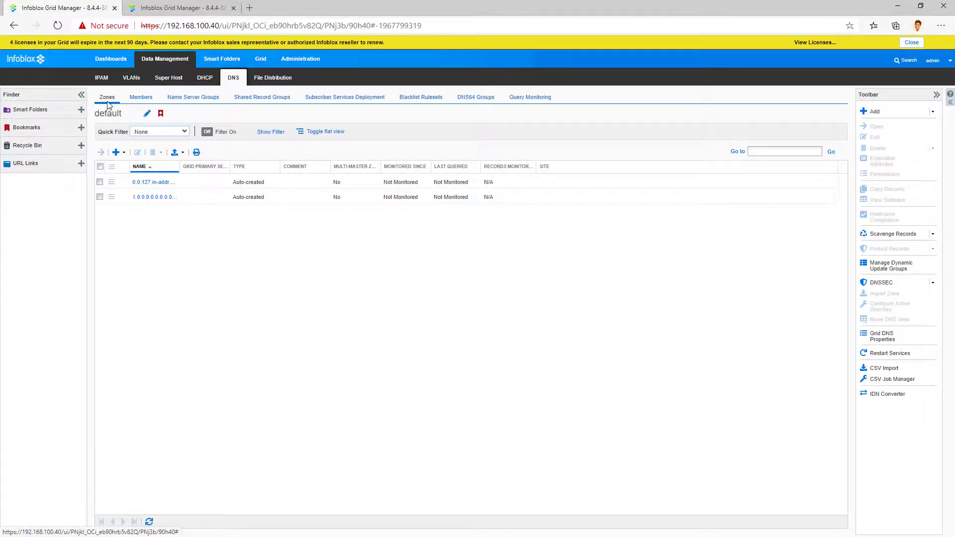
pyautogui.click(125, 153)
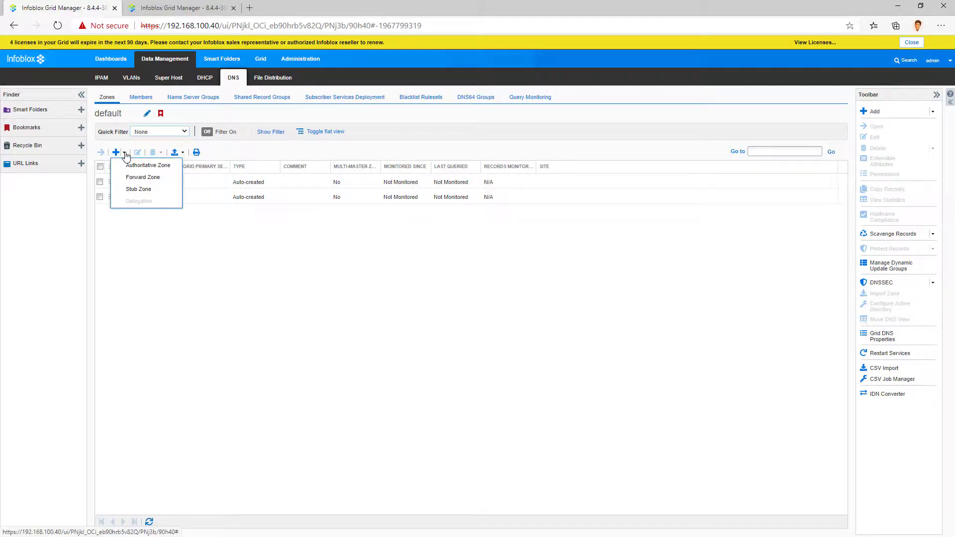
pyautogui.click(147, 165)
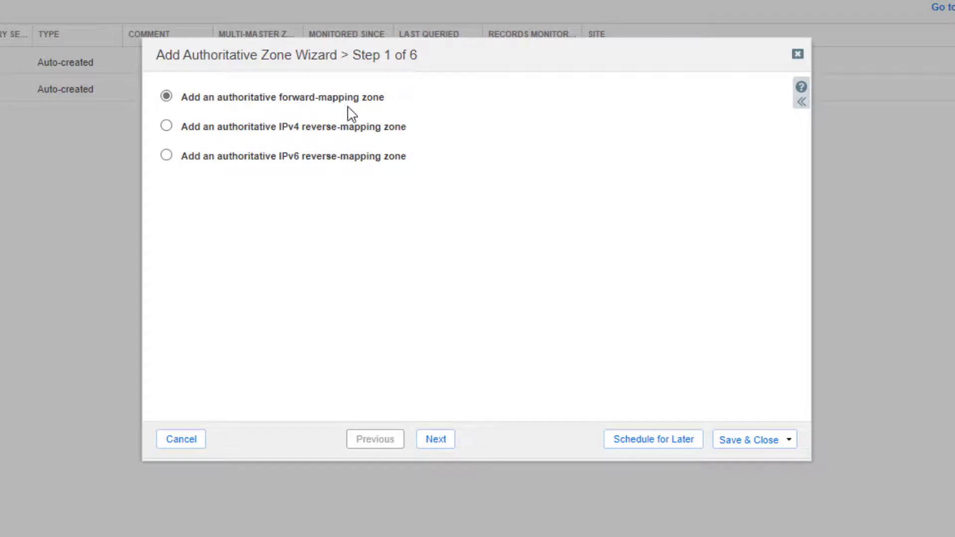
# Step: Name the forward-mapping authoritative zone networkgalaxy.org and advance to its name server settings
pyautogui.click(435, 443)
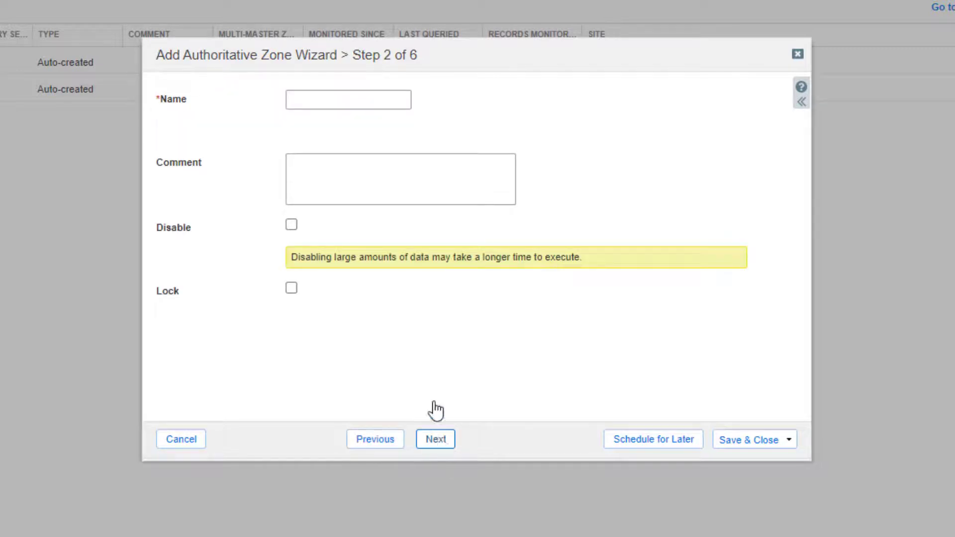
pyautogui.click(325, 101)
pyautogui.write('networkgalaxy.org')
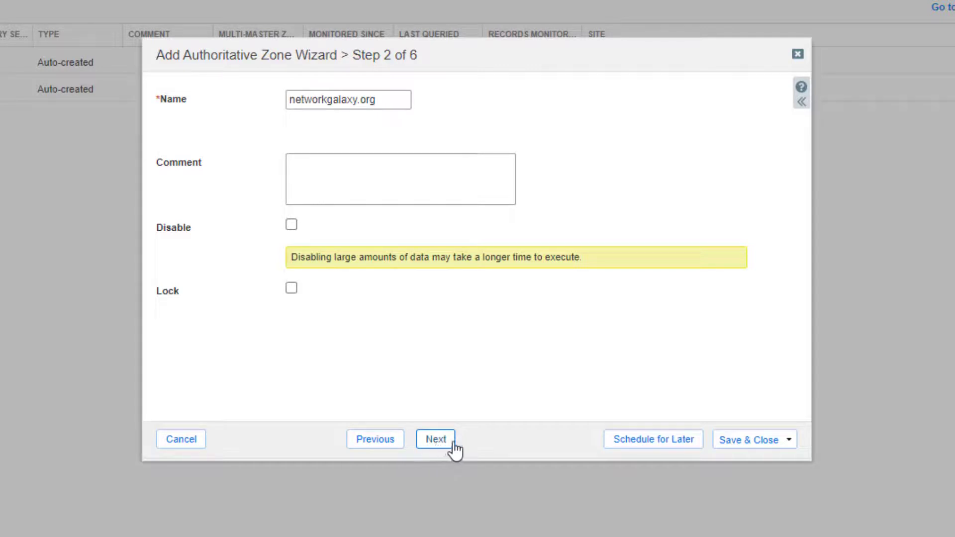
pyautogui.click(448, 439)
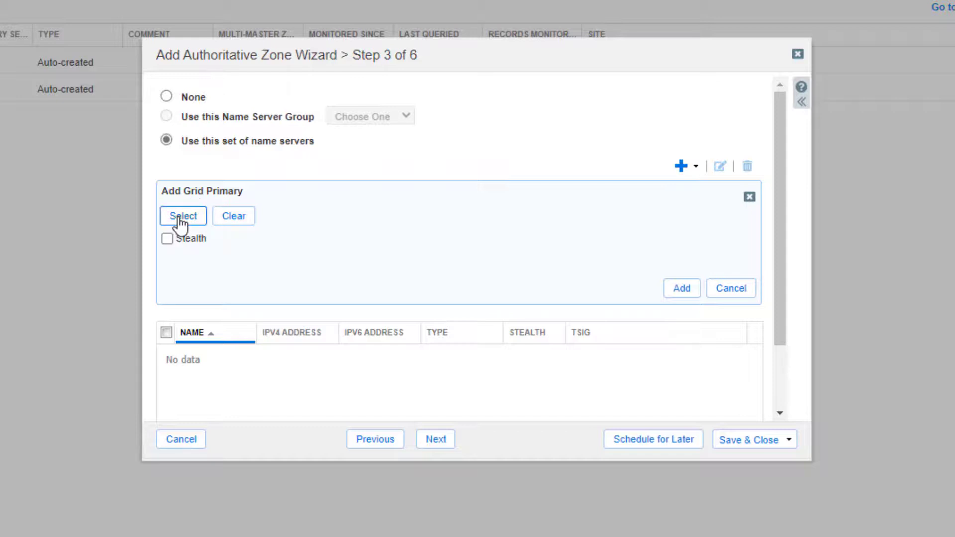
# Step: Add ns1 and ns2.networkgalaxy.org from Member Selector as the zone's Grid Primary name servers
pyautogui.click(177, 223)
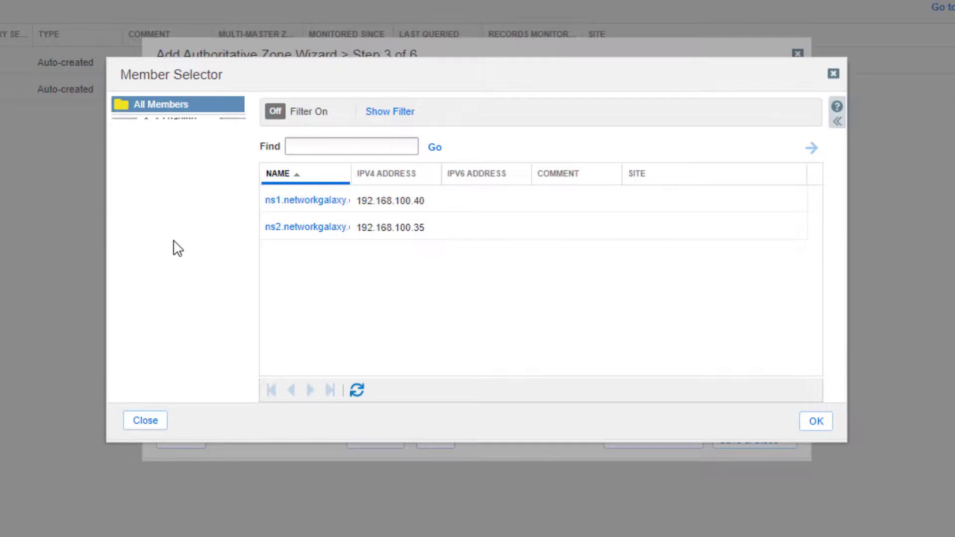
pyautogui.doubleClick(322, 209)
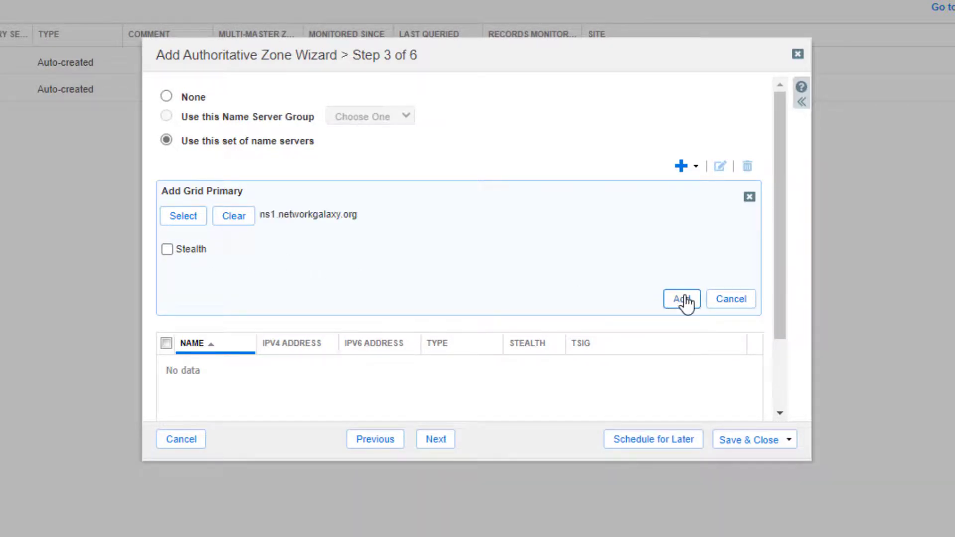
pyautogui.click(682, 300)
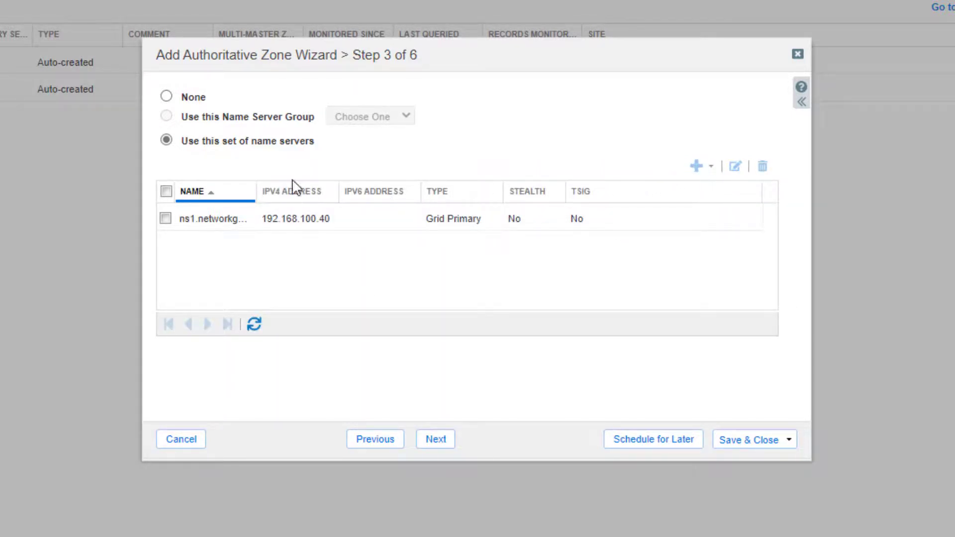
pyautogui.click(694, 165)
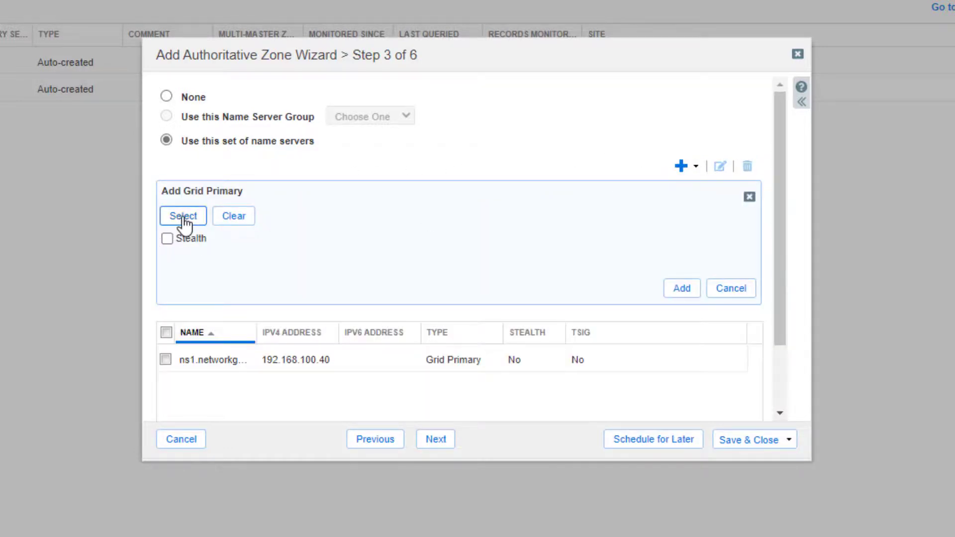
pyautogui.click(183, 217)
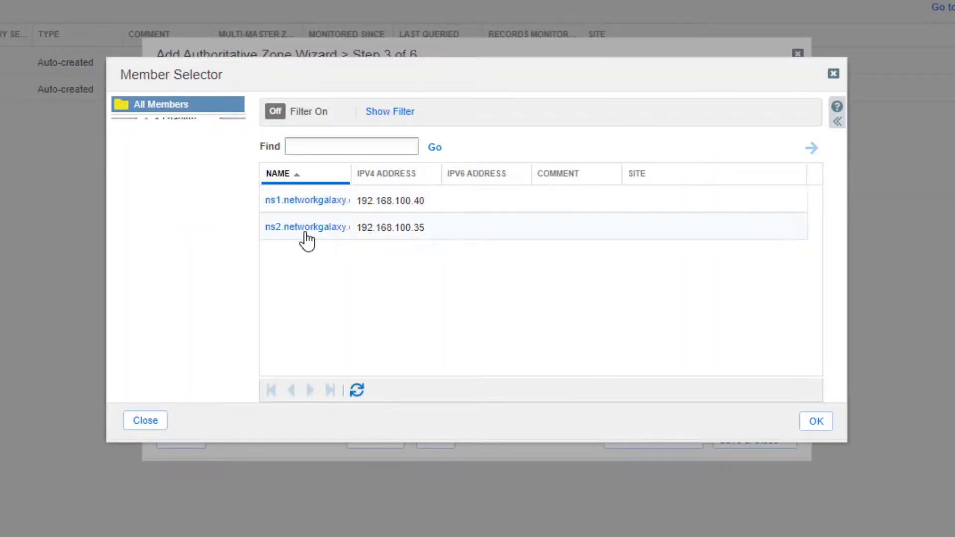
pyautogui.doubleClick(309, 229)
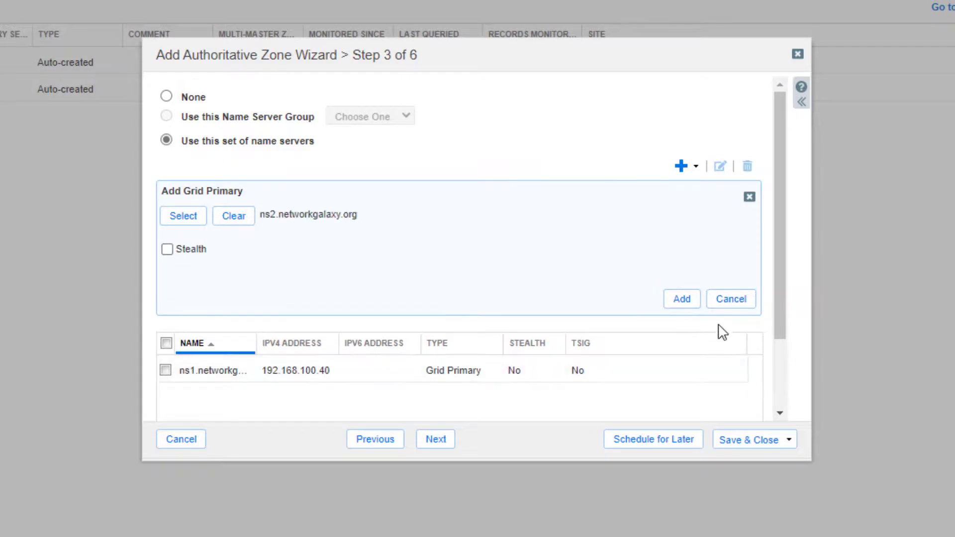
pyautogui.click(682, 300)
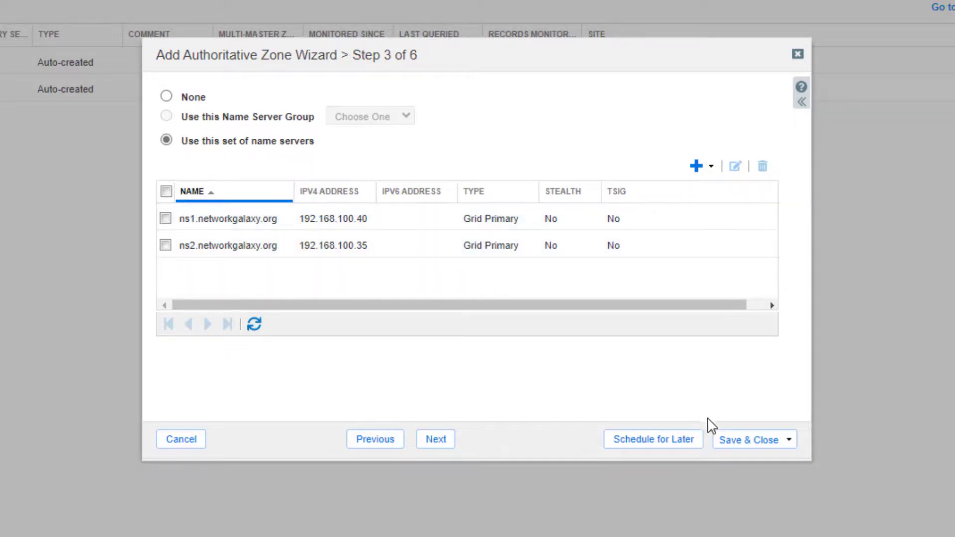
# Step: Skip the remaining wizard steps, Save & Close, and accept the NTP warning to create networkgalaxy.org
pyautogui.click(434, 444)
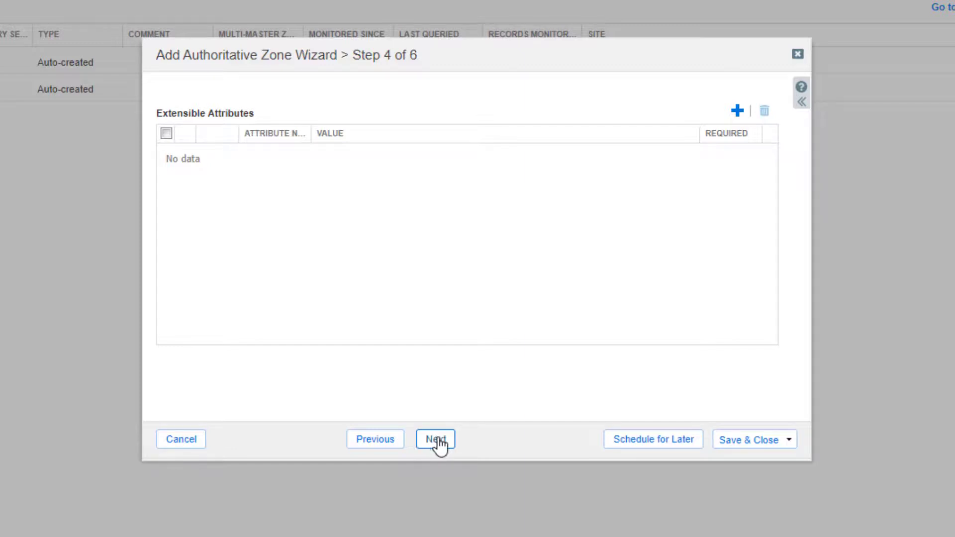
pyautogui.click(438, 445)
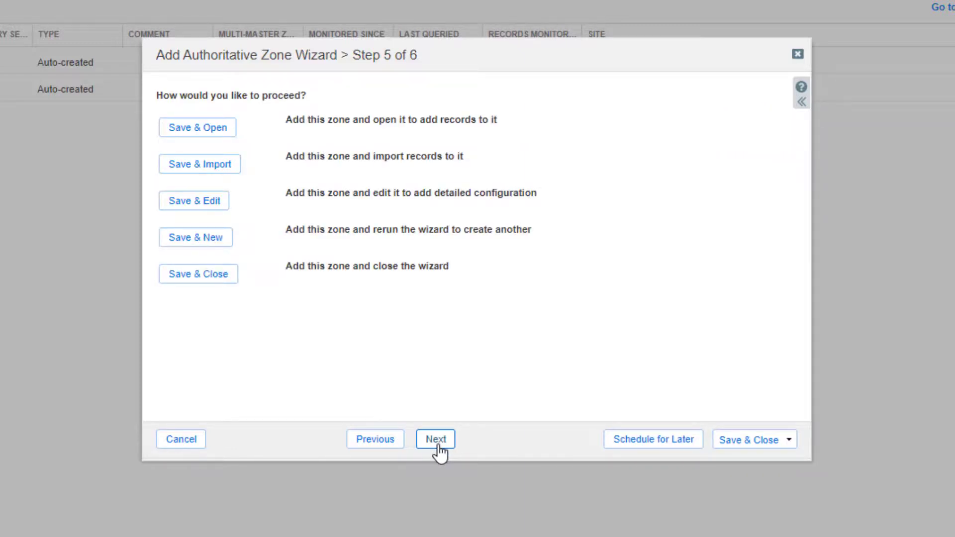
pyautogui.click(745, 445)
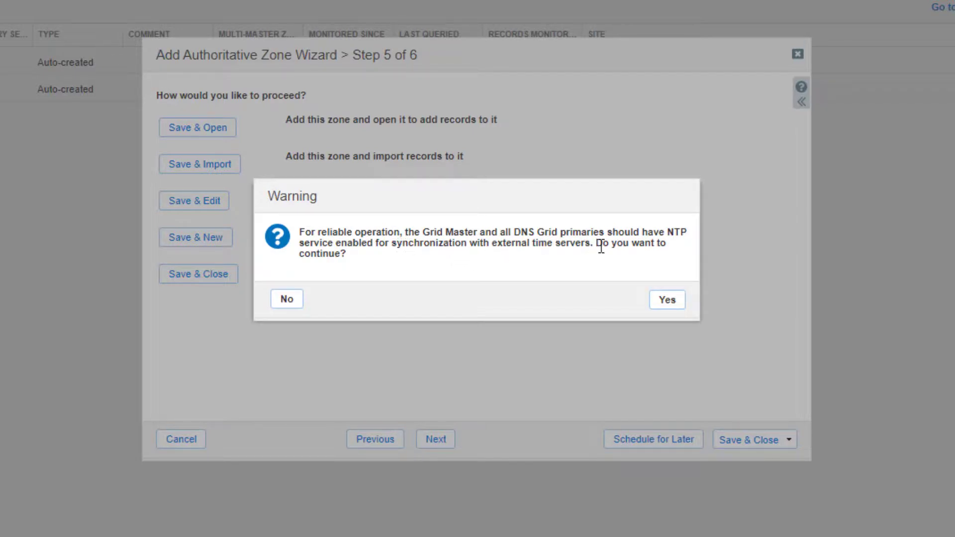
pyautogui.click(666, 301)
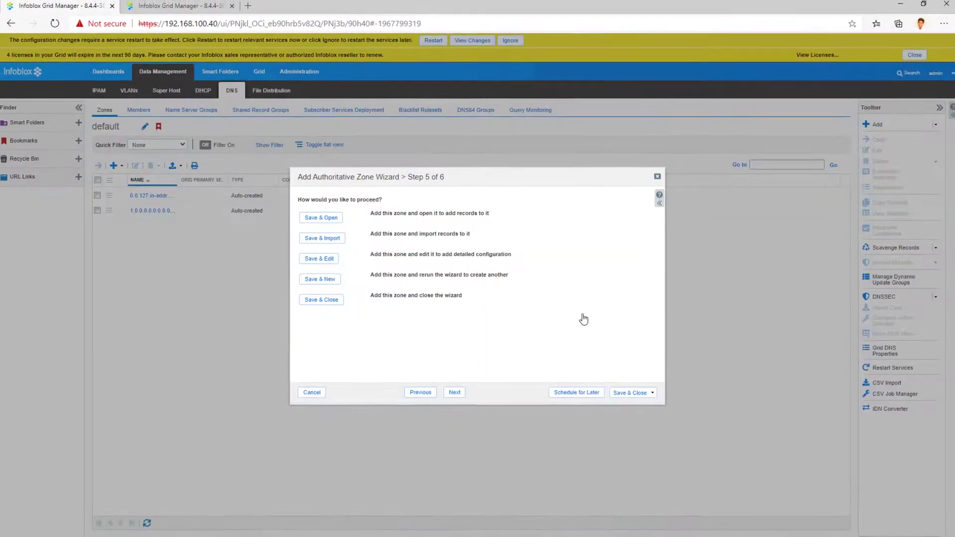
pyautogui.click(617, 392)
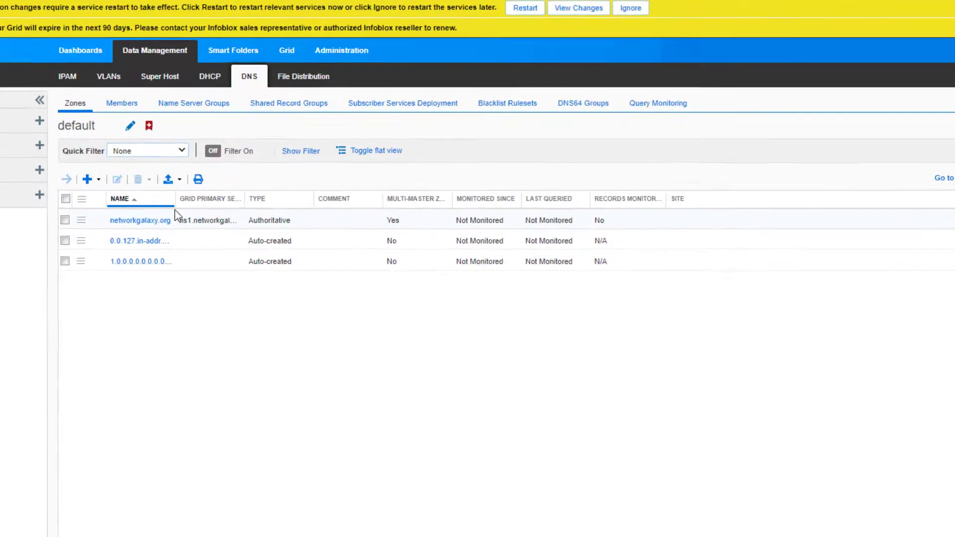
# Step: Open networkgalaxy.org's records and restart grid DNS services sequentially for all members
pyautogui.moveTo(171, 213); pyautogui.dragTo(219, 233)
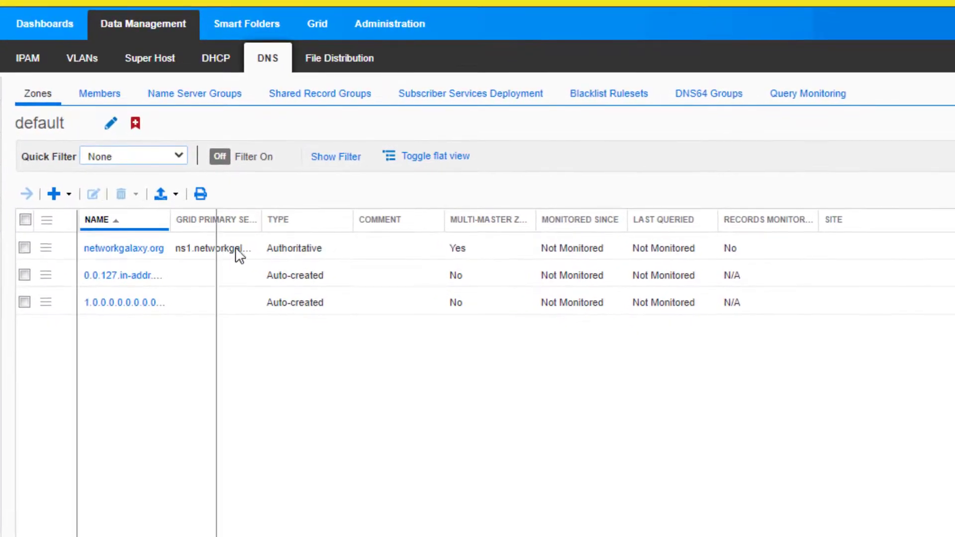
pyautogui.doubleClick(135, 250)
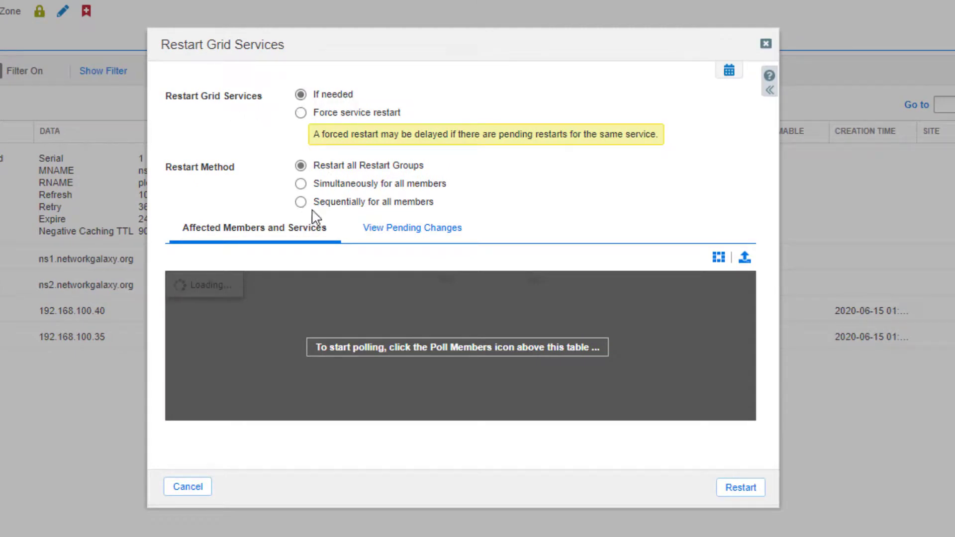
pyautogui.click(301, 202)
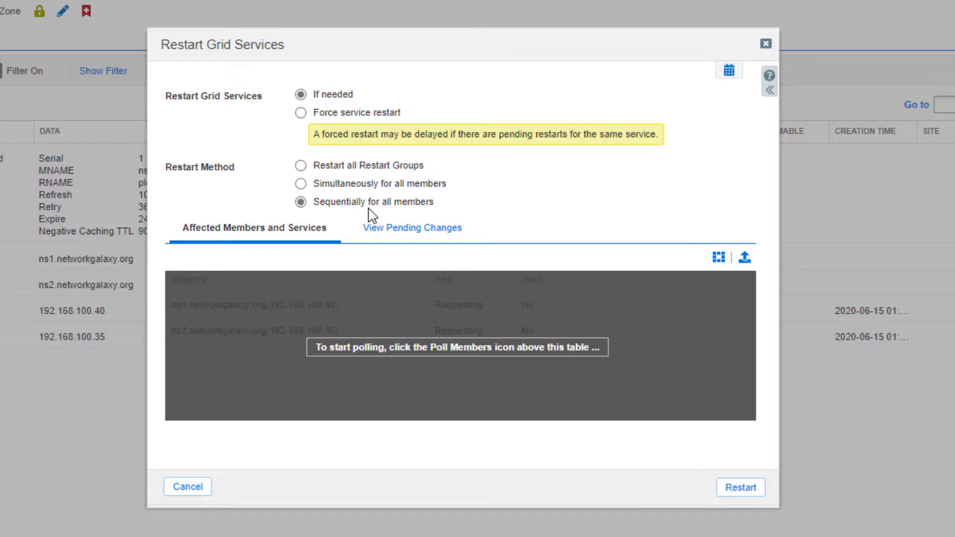
pyautogui.click(740, 487)
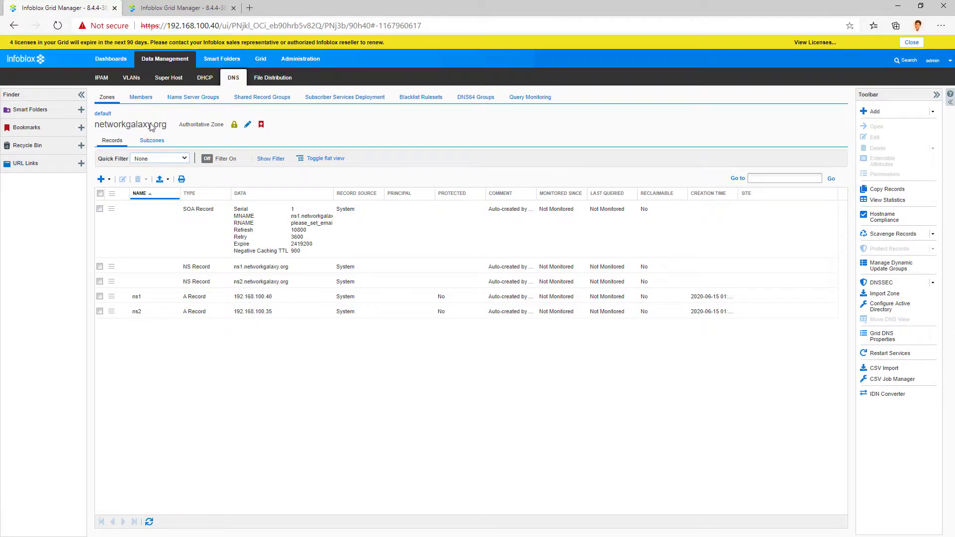
# Step: Add an A record 'test' in zone networkgalaxy.org pointing to 1.1.1.1, then save
pyautogui.click(115, 62)
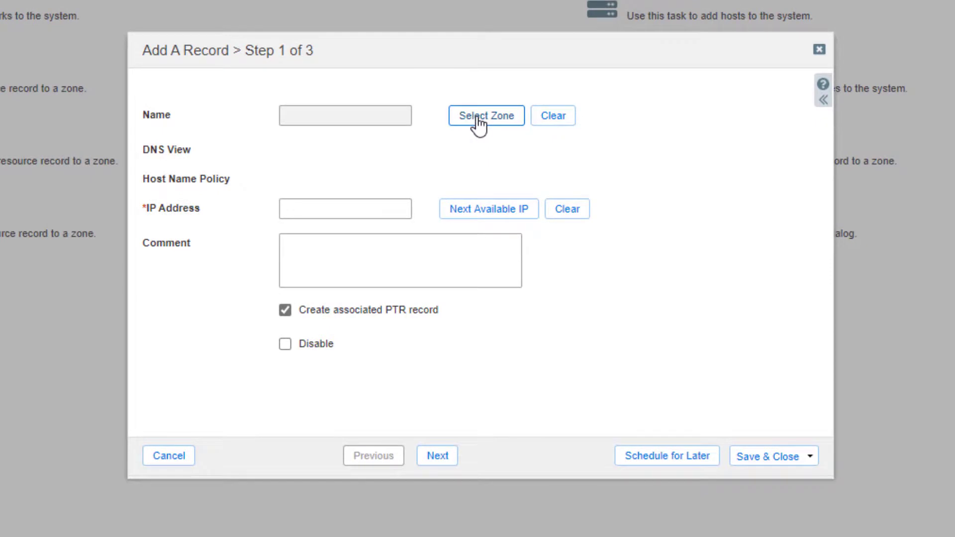
pyautogui.click(477, 119)
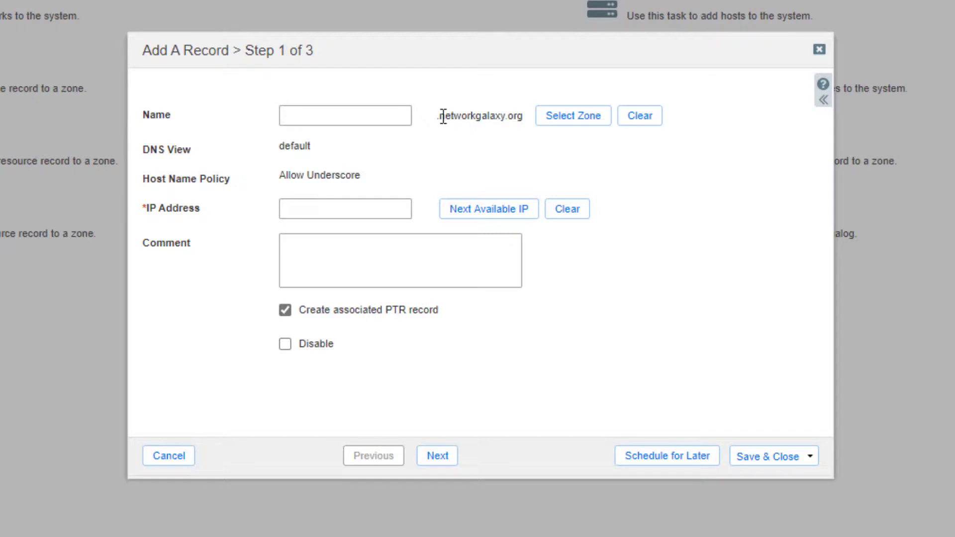
pyautogui.moveTo(441, 118); pyautogui.dragTo(517, 119)
pyautogui.click(470, 118)
pyautogui.click(368, 117)
pyautogui.write('test')
pyautogui.click(338, 205)
pyautogui.write('1.1.1.1')
pyautogui.click(766, 458)
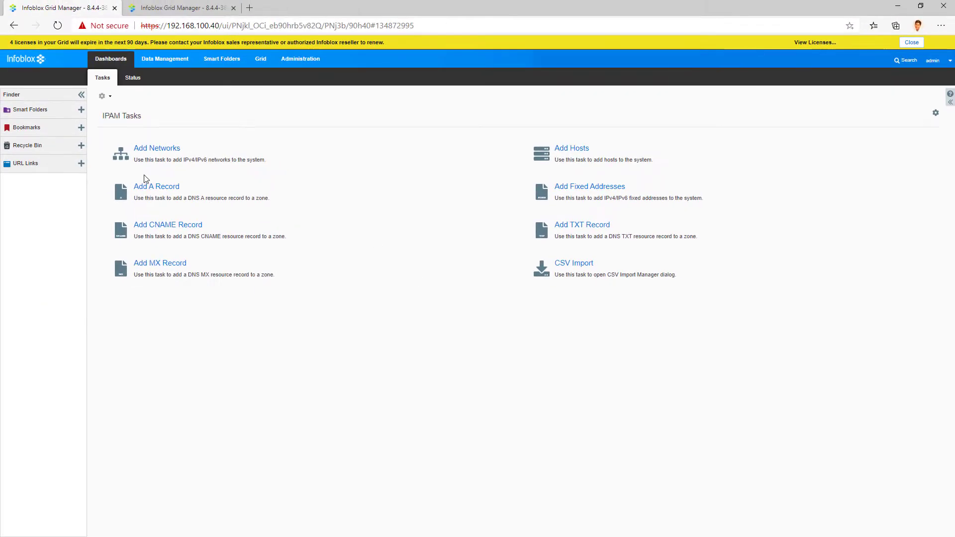
# Step: Go back to the Data Management view of the networkgalaxy.org zone records
pyautogui.click(174, 65)
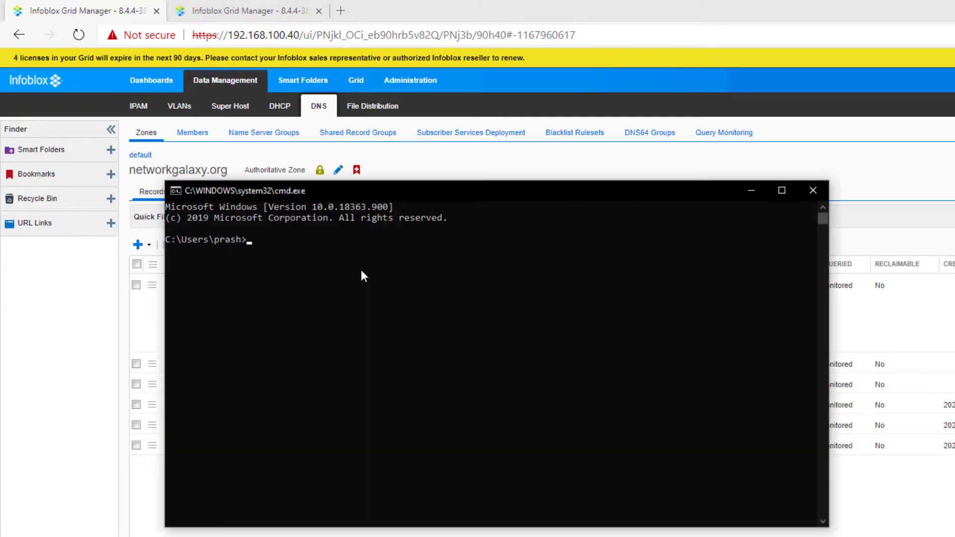
# Step: Start nslookup against server 192.168.100.40 and resolve test.networkgalaxy.org
pyautogui.write('nslookup')
pyautogui.press('Return')
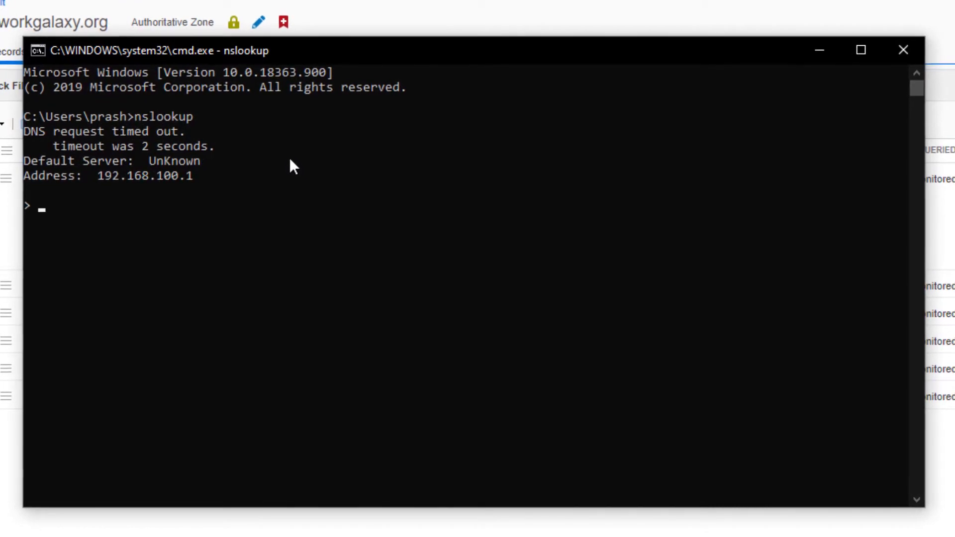
pyautogui.write('s')
pyautogui.write('erv')
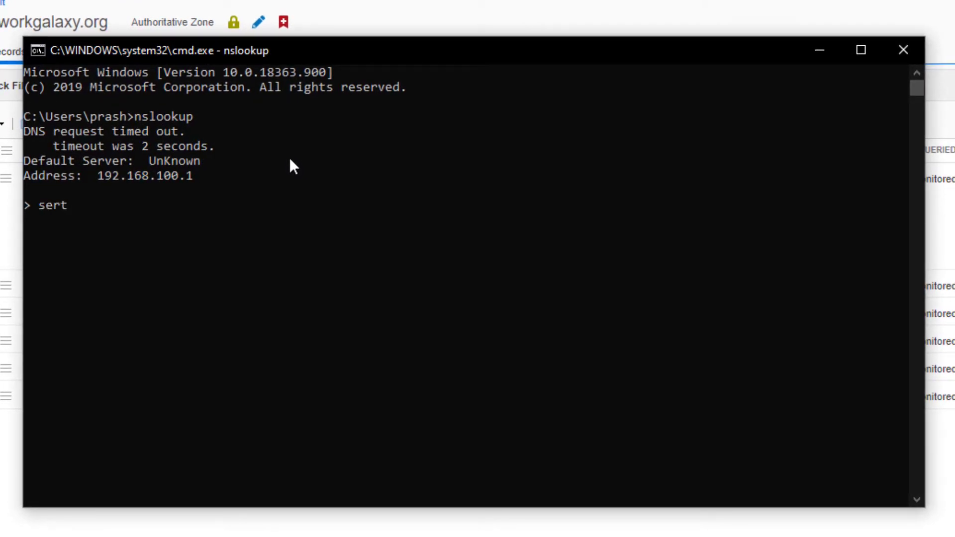
pyautogui.write('er 192.168.')
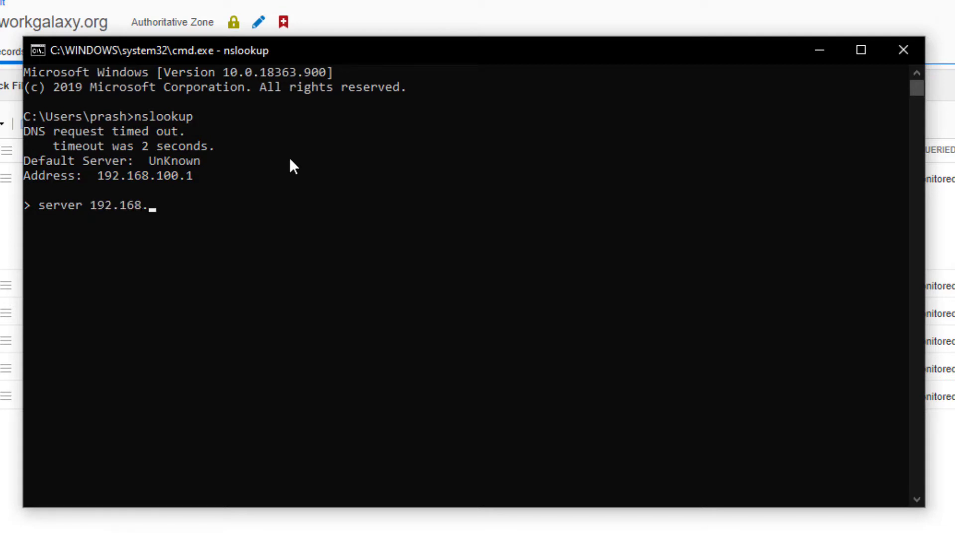
pyautogui.write('100.40')
pyautogui.press('Return')
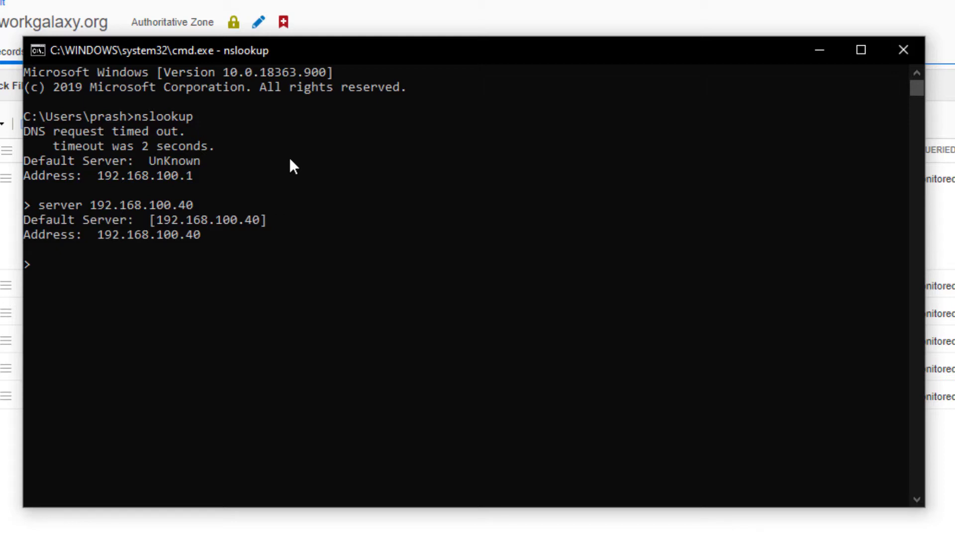
pyautogui.write('test.networkg')
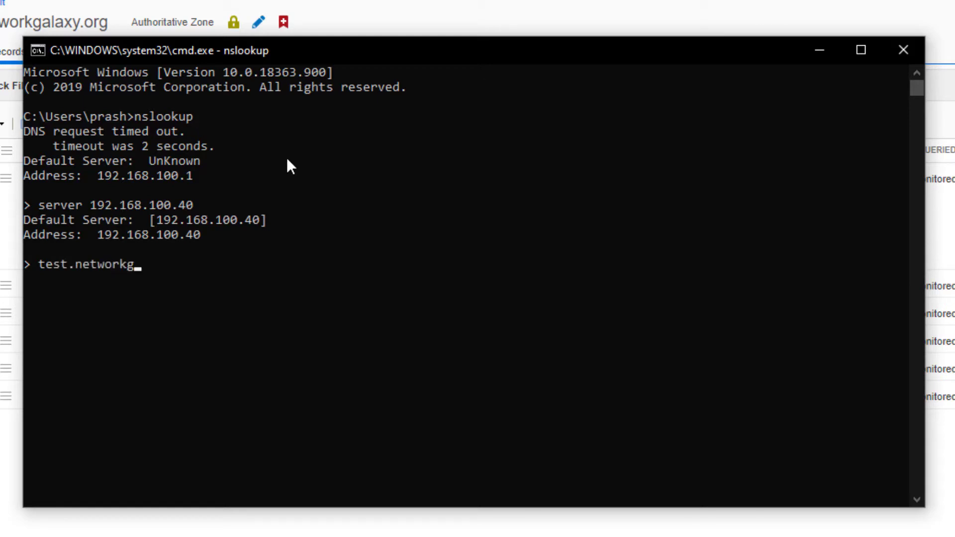
pyautogui.write('alaxy.org')
pyautogui.press('Return')
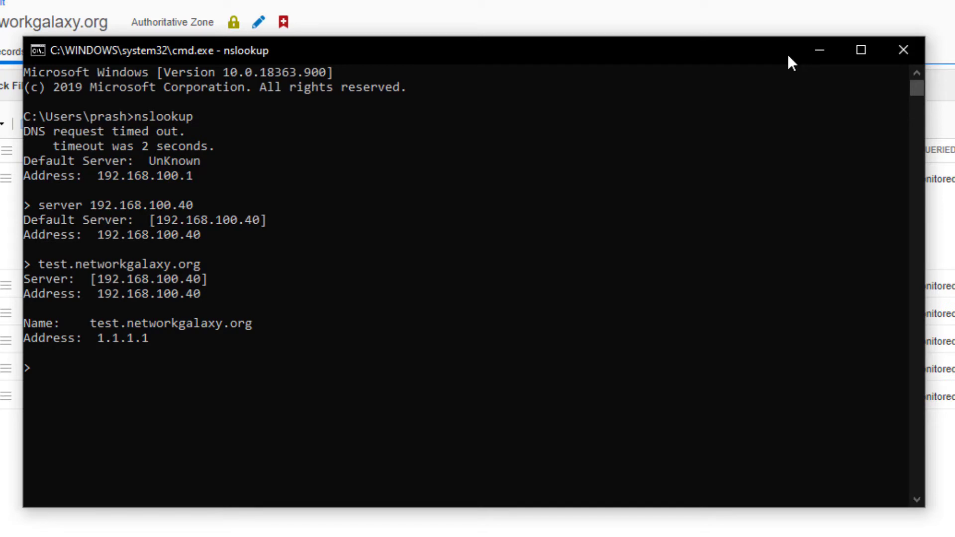
# Step: Resolve ns1 and ns2.networkgalaxy.org, then minimize the Command Prompt window
pyautogui.write('ns1.netwro')
pyautogui.press('BackSpace')
pyautogui.press('BackSpace')
pyautogui.write('orkg')
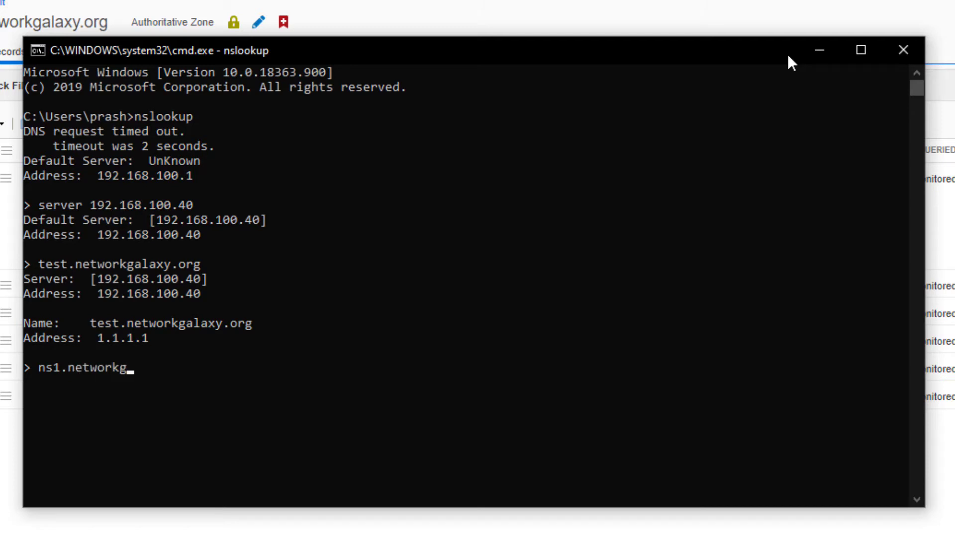
pyautogui.write('alaxy.org')
pyautogui.press('Return')
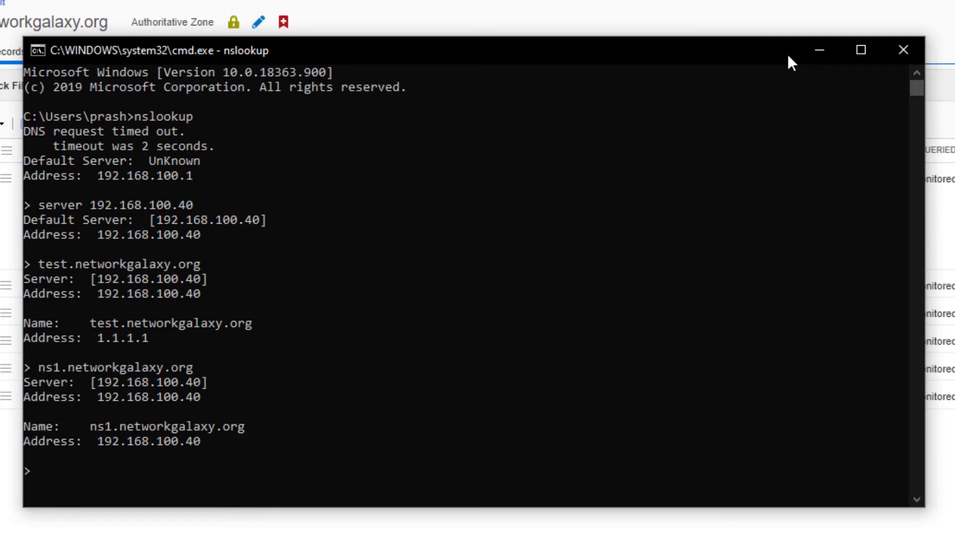
pyautogui.press('Up')
pyautogui.press('Left')
pyautogui.press('Left')
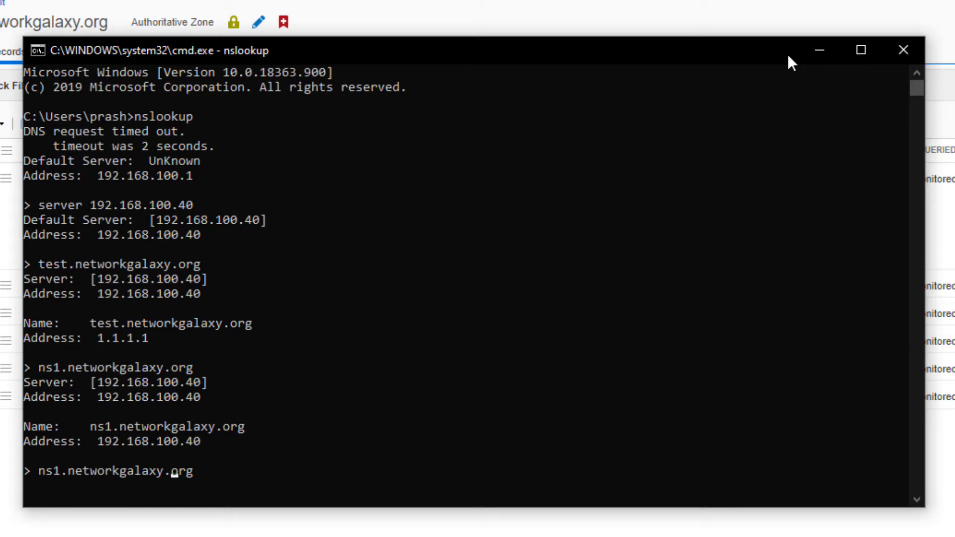
pyautogui.press('Left')
pyautogui.press('Left')
pyautogui.press('Left')
pyautogui.press('Left')
pyautogui.press('Left')
pyautogui.press('Left')
pyautogui.press('Left')
pyautogui.press('Left')
pyautogui.press('Left')
pyautogui.press('Left')
pyautogui.press('Left')
pyautogui.press('Left')
pyautogui.press('Left')
pyautogui.press('Left')
pyautogui.press('Left')
pyautogui.press('BackSpace')
pyautogui.write('2')
pyautogui.press('Return')
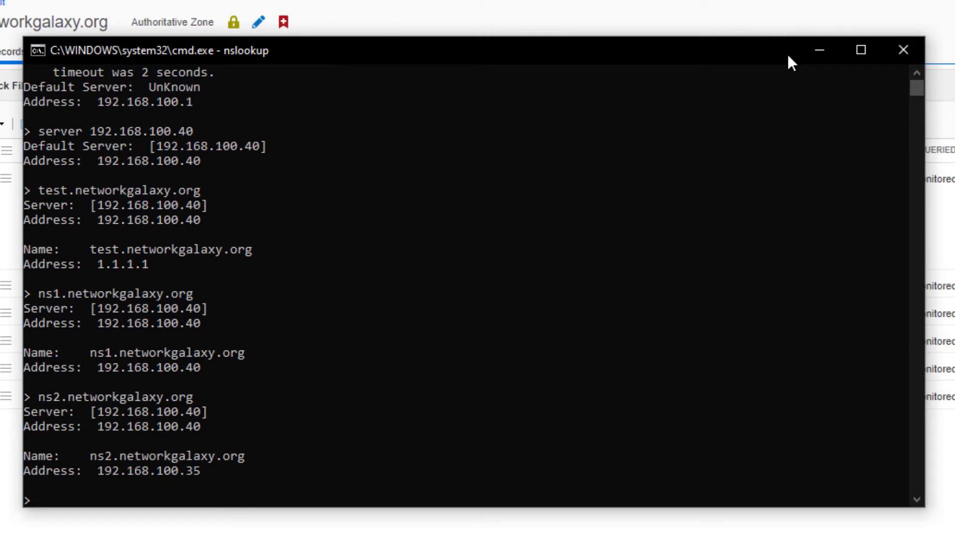
pyautogui.click(819, 50)
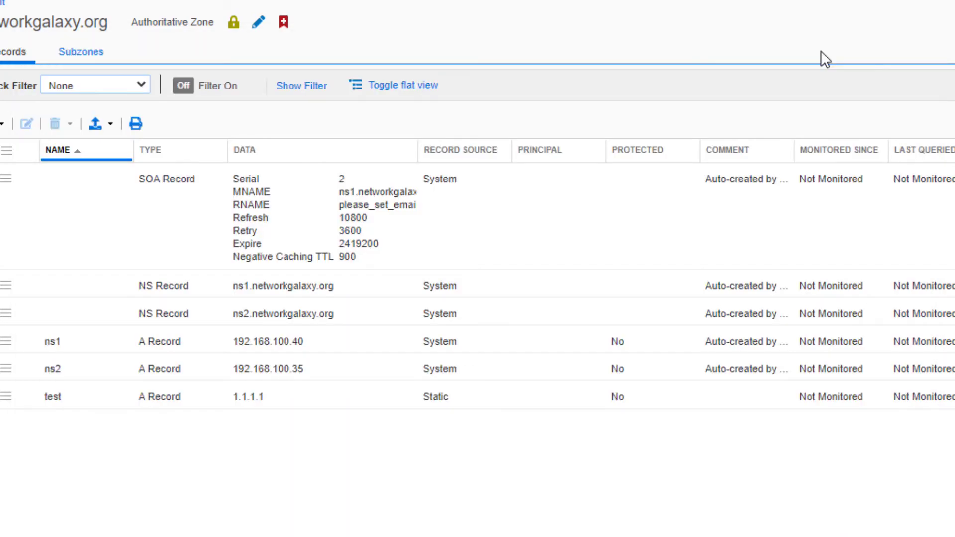